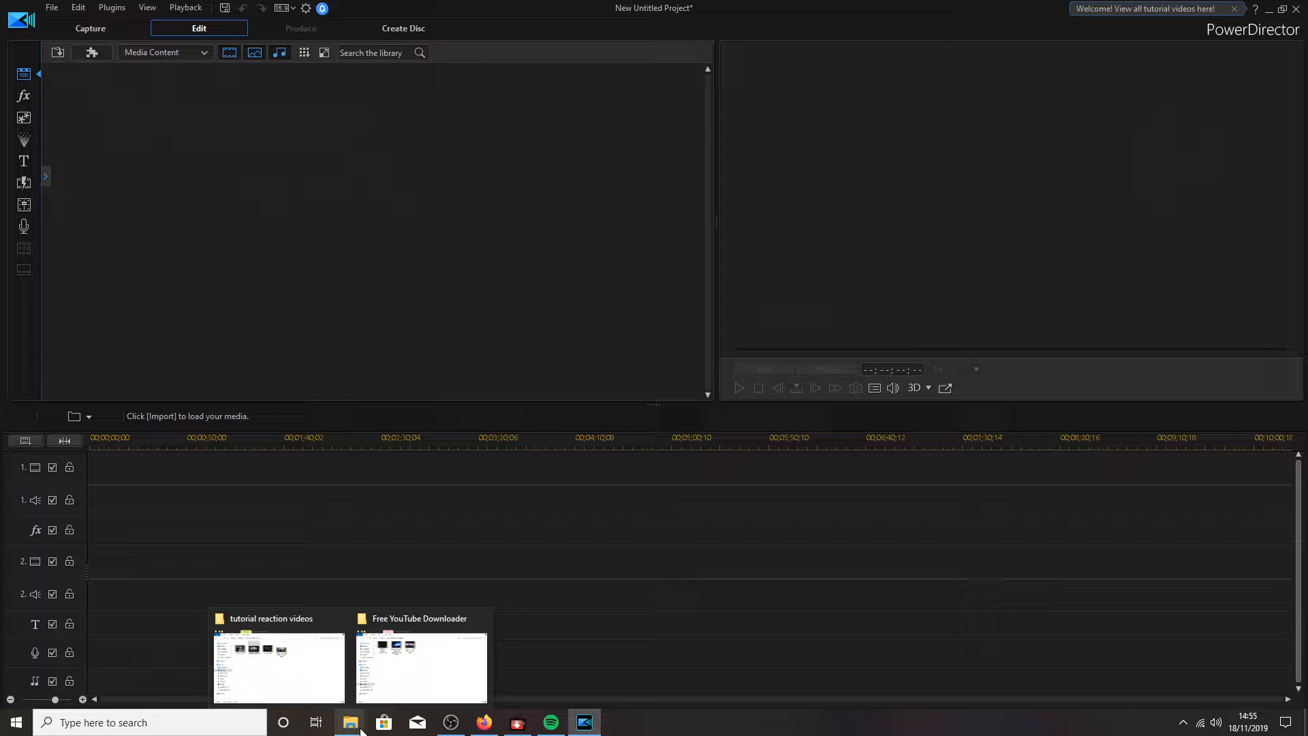
- Drag all four reaction-video files from the Explorer folder into the media library, then hide Explorer
left_click(336, 671)
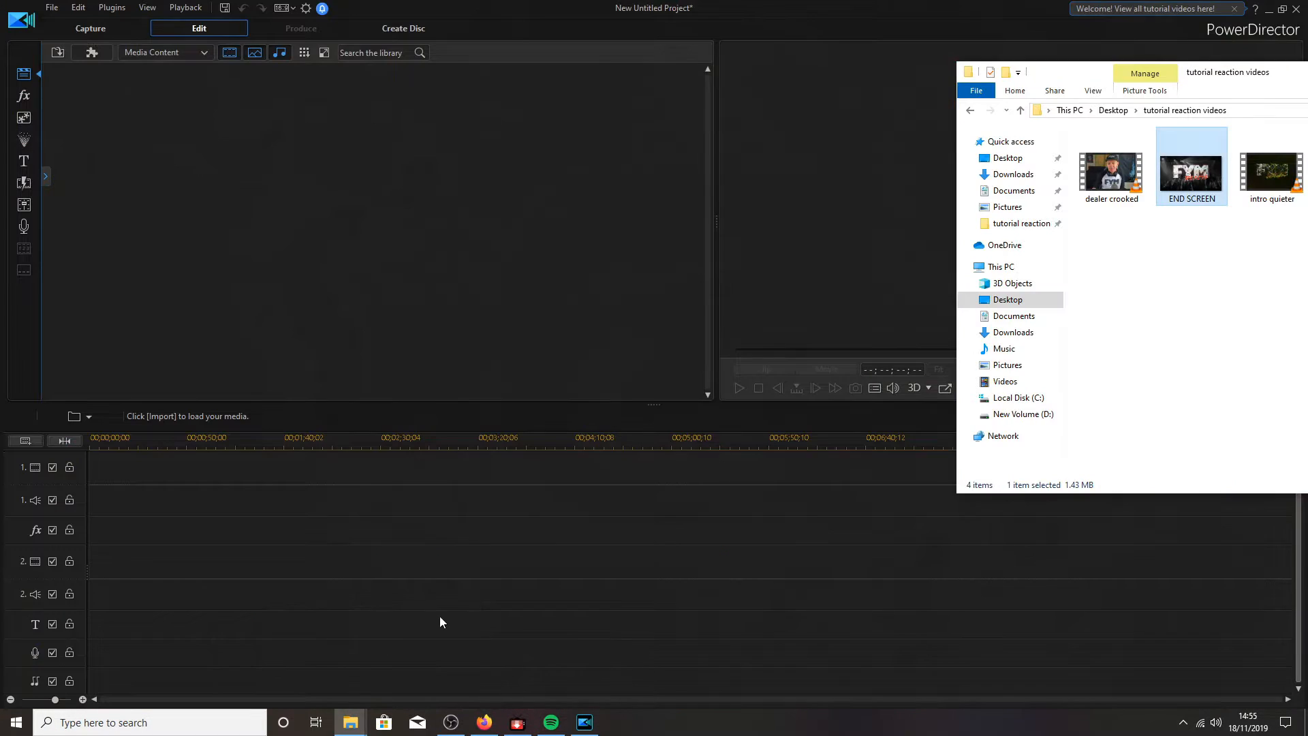
left_click_drag(1206, 73, 884, 74)
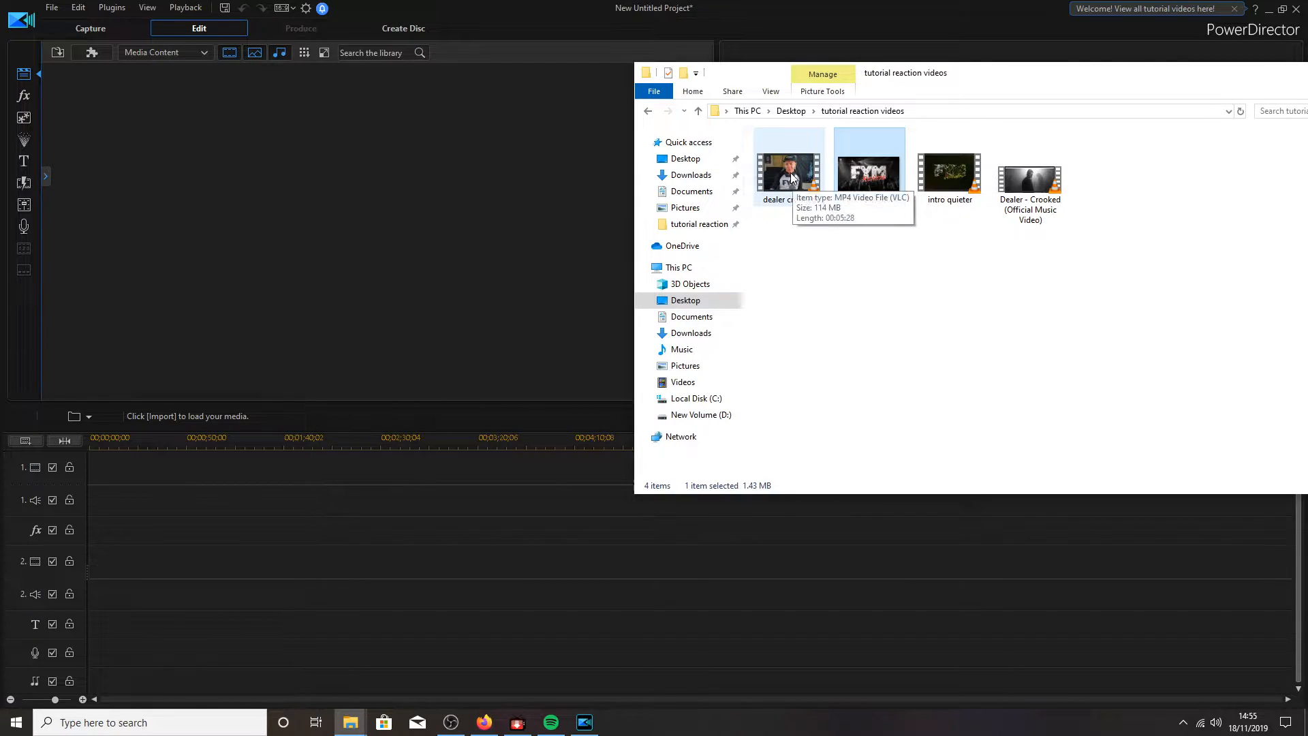
left_click_drag(1115, 263, 764, 130)
left_click_drag(872, 173, 556, 202)
left_click_drag(411, 173, 425, 150)
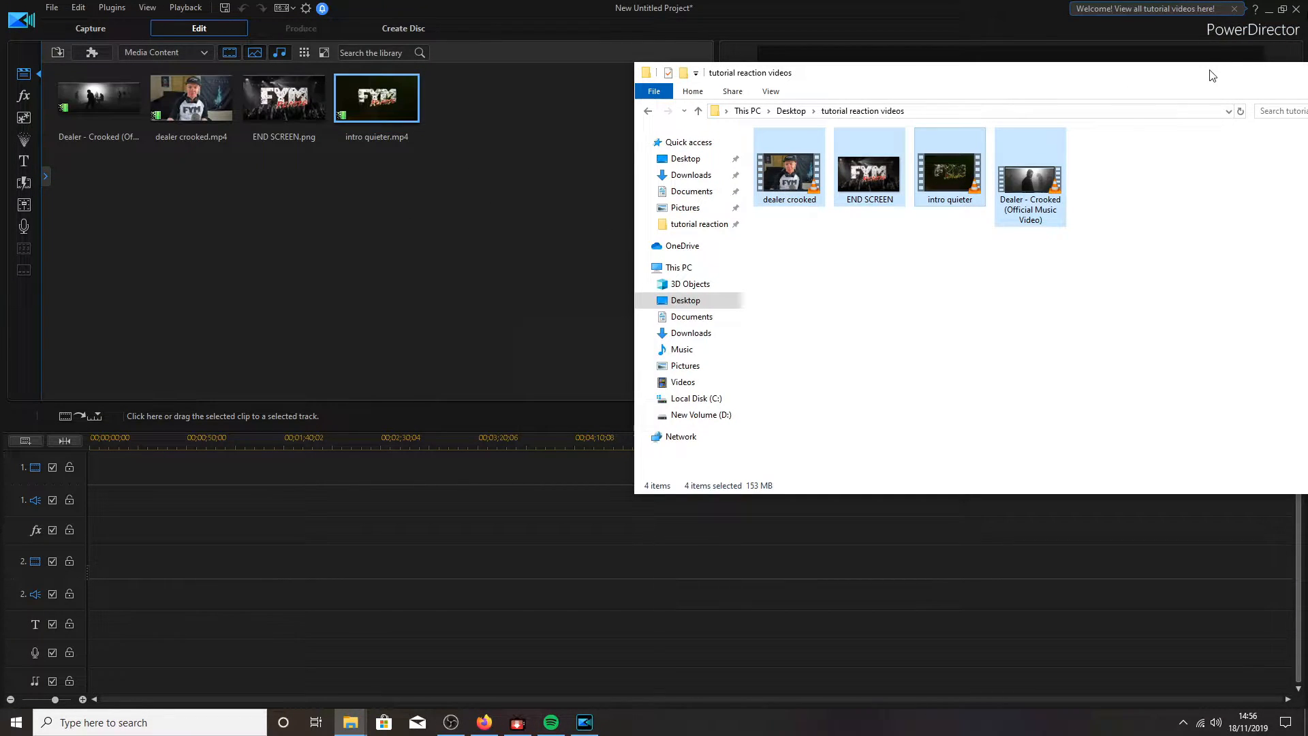
left_click_drag(1210, 72, 1028, 72)
left_click(1140, 73)
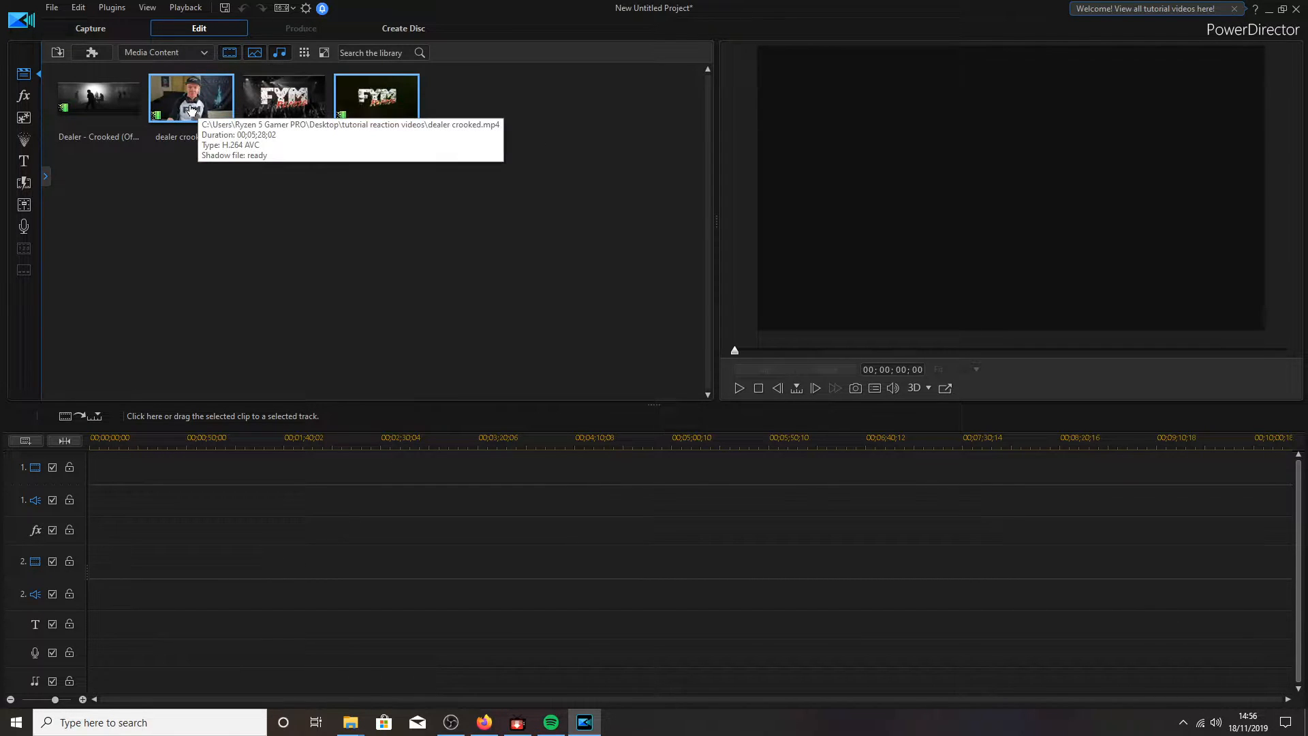
- Put dealer crooked.mp4 on track 1 and the Dealer - Crooked music video on track 2, then select both
left_click_drag(193, 100, 317, 459)
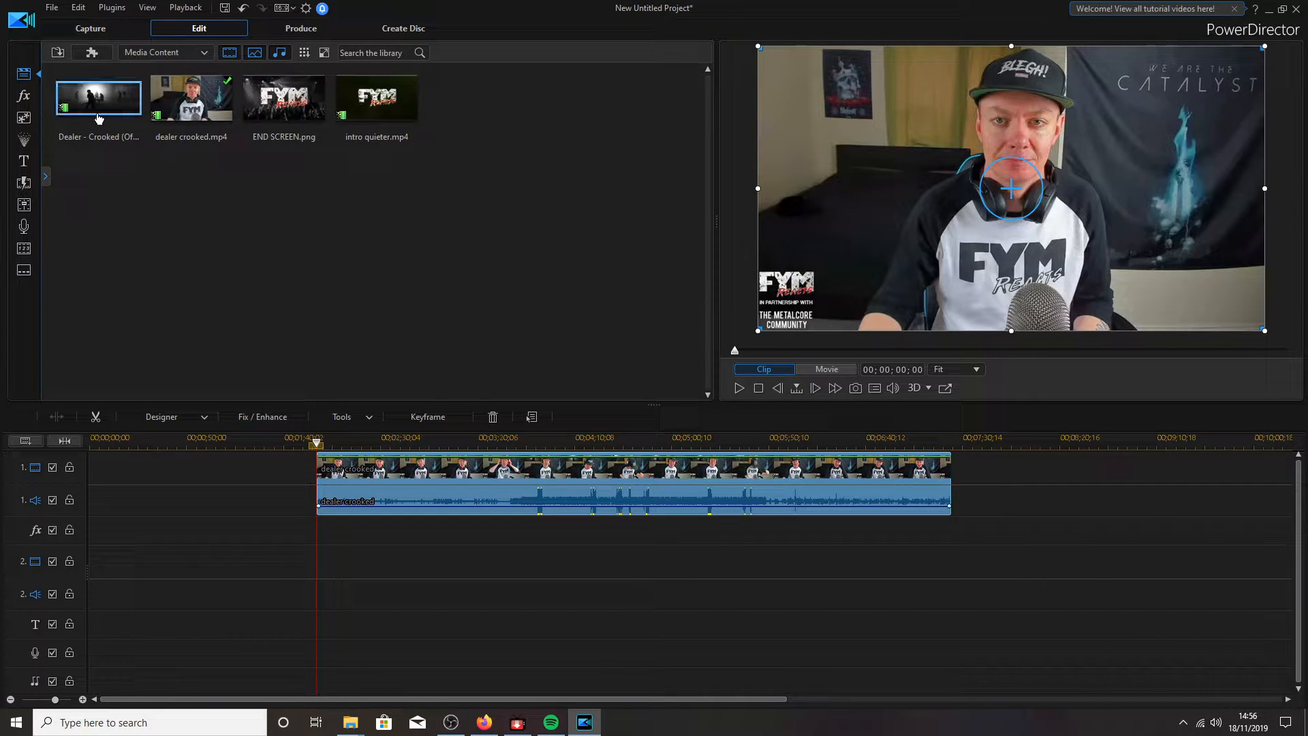
left_click_drag(90, 102, 541, 565)
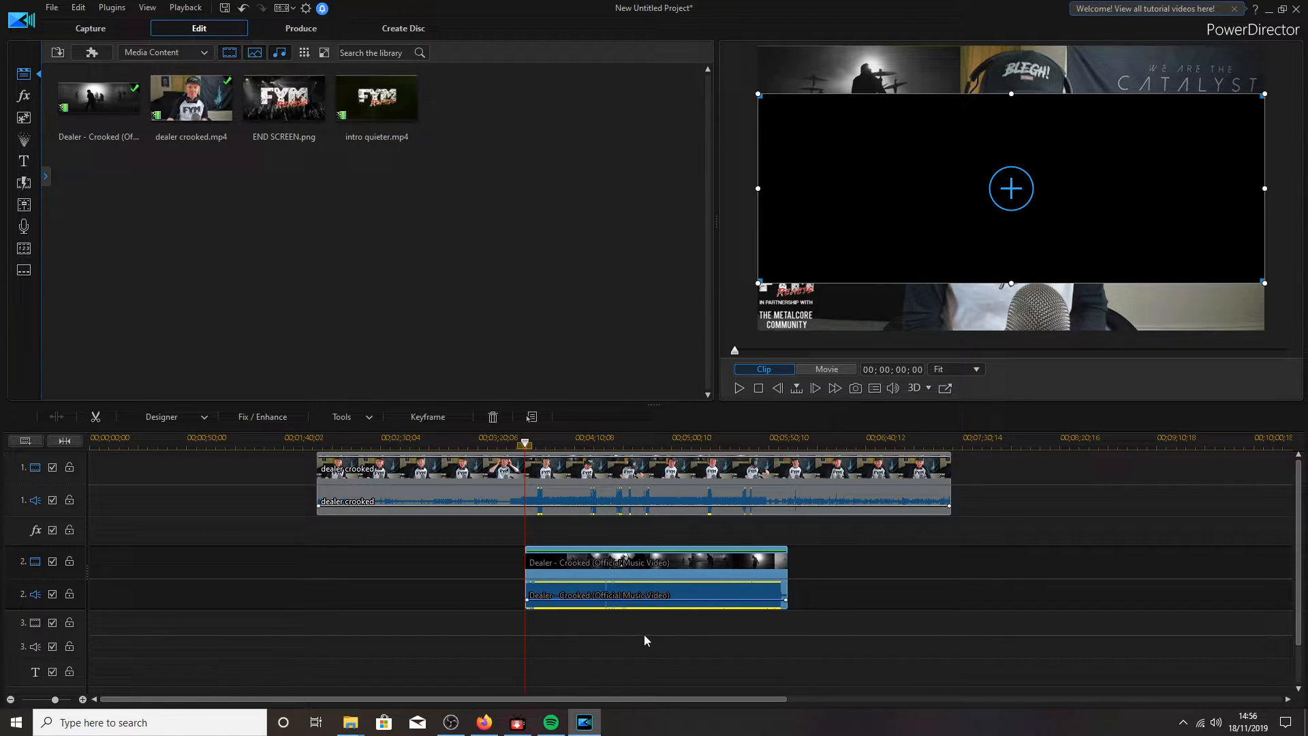
left_click_drag(669, 634, 600, 501)
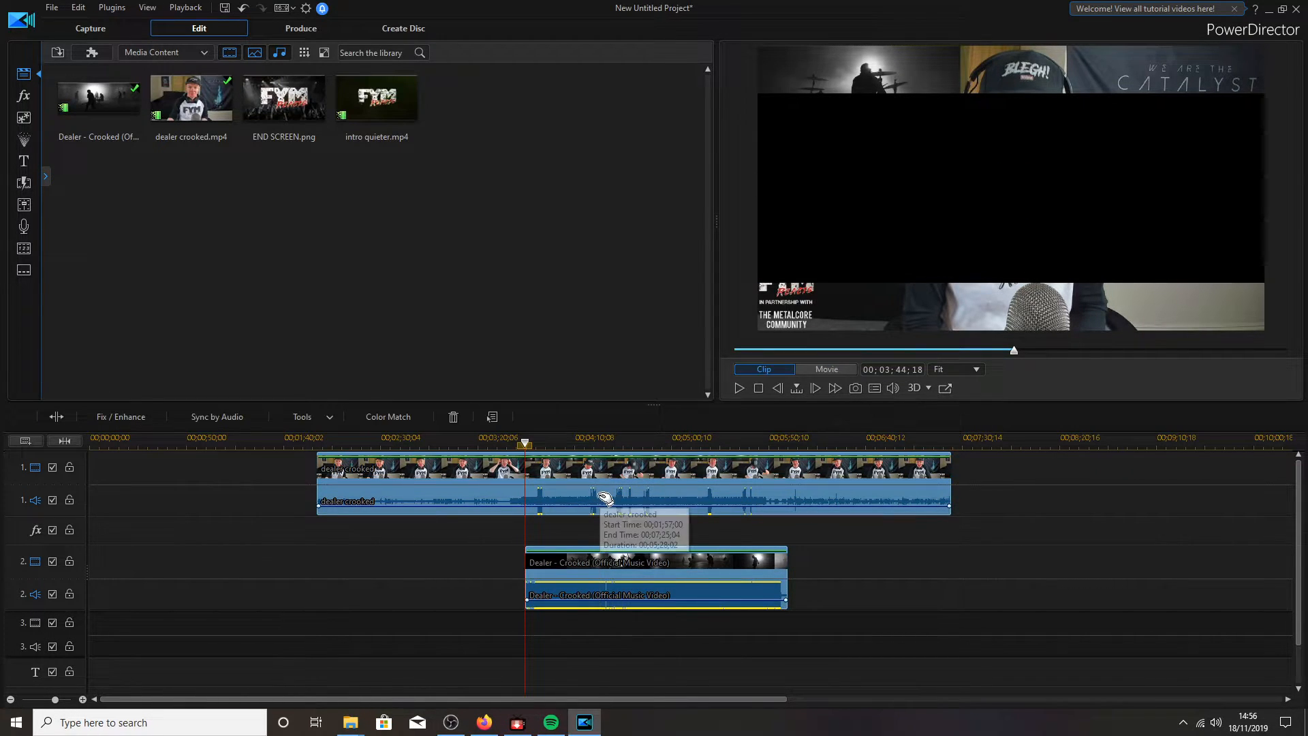
- Sync the Dealer - Crooked music video to the webcam clip by audio and zoom the timeline to check alignment
left_click(243, 418)
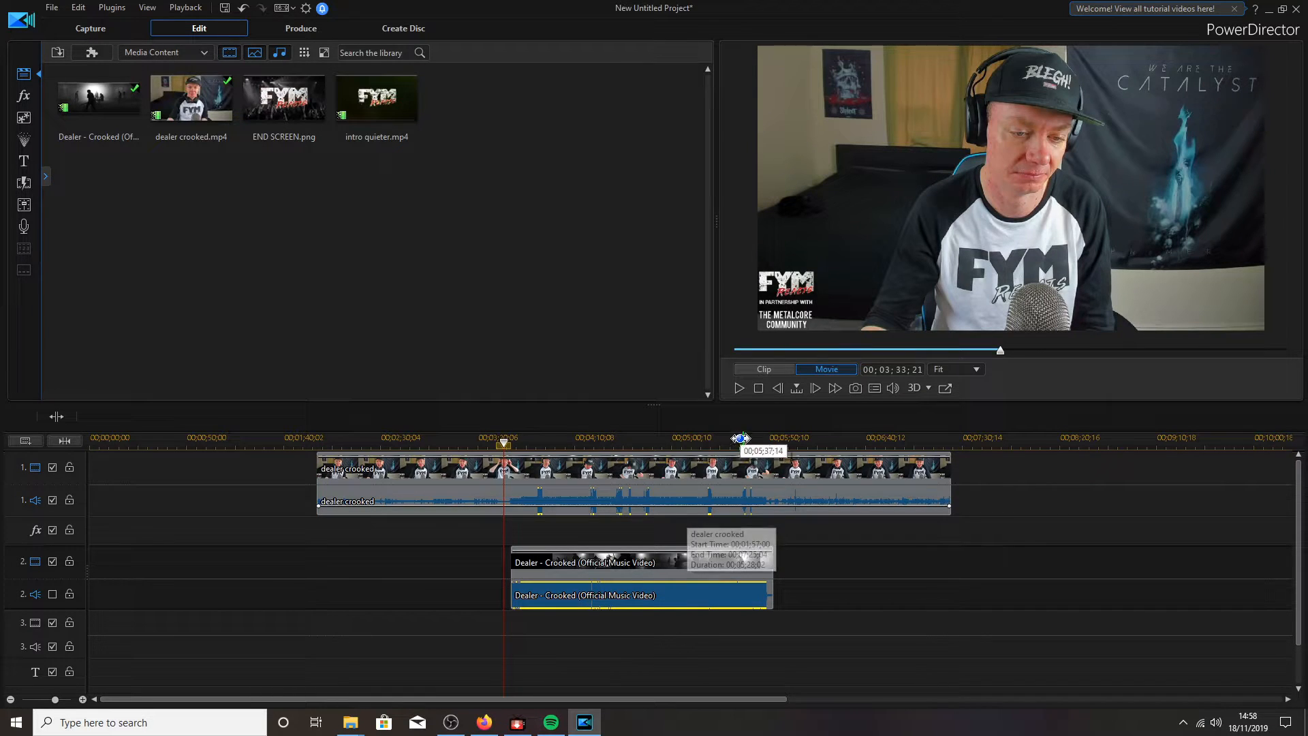
left_click_drag(740, 438, 1182, 413)
left_click_drag(563, 440, 899, 402)
left_click_drag(533, 695, 599, 685)
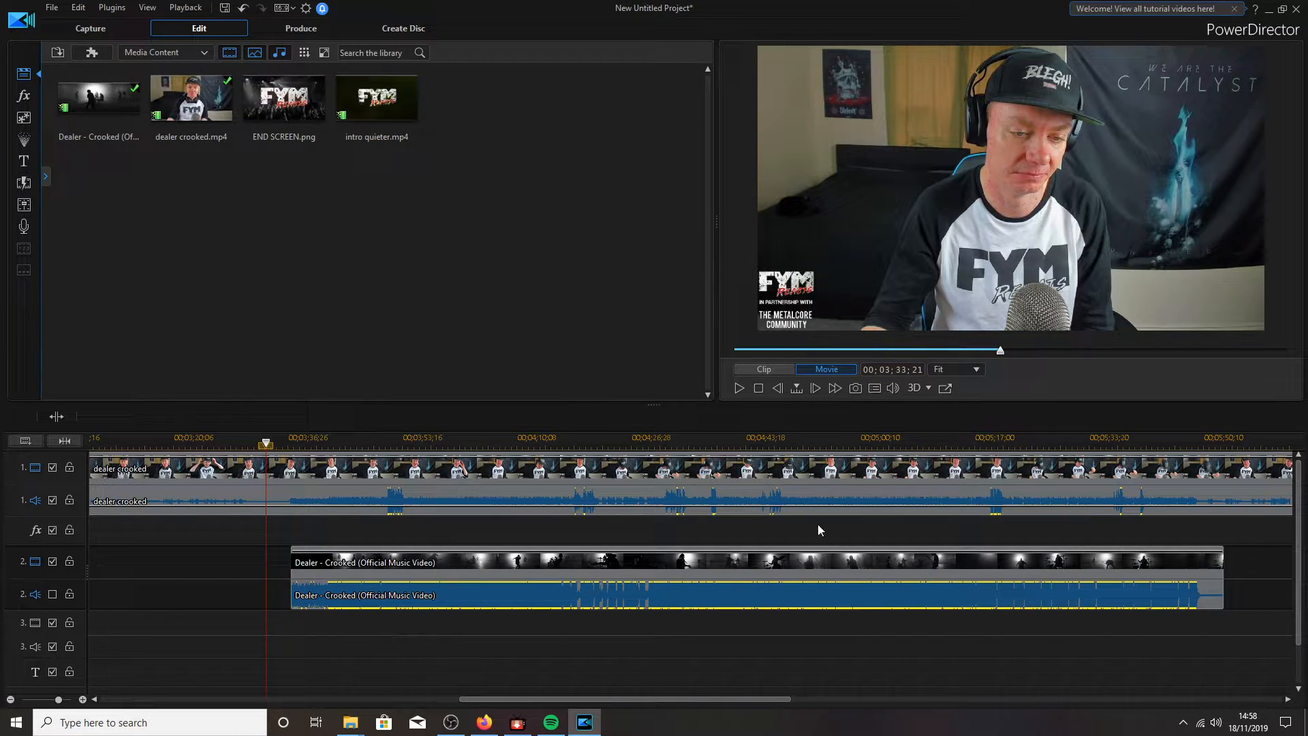
left_click_drag(830, 436, 504, 437)
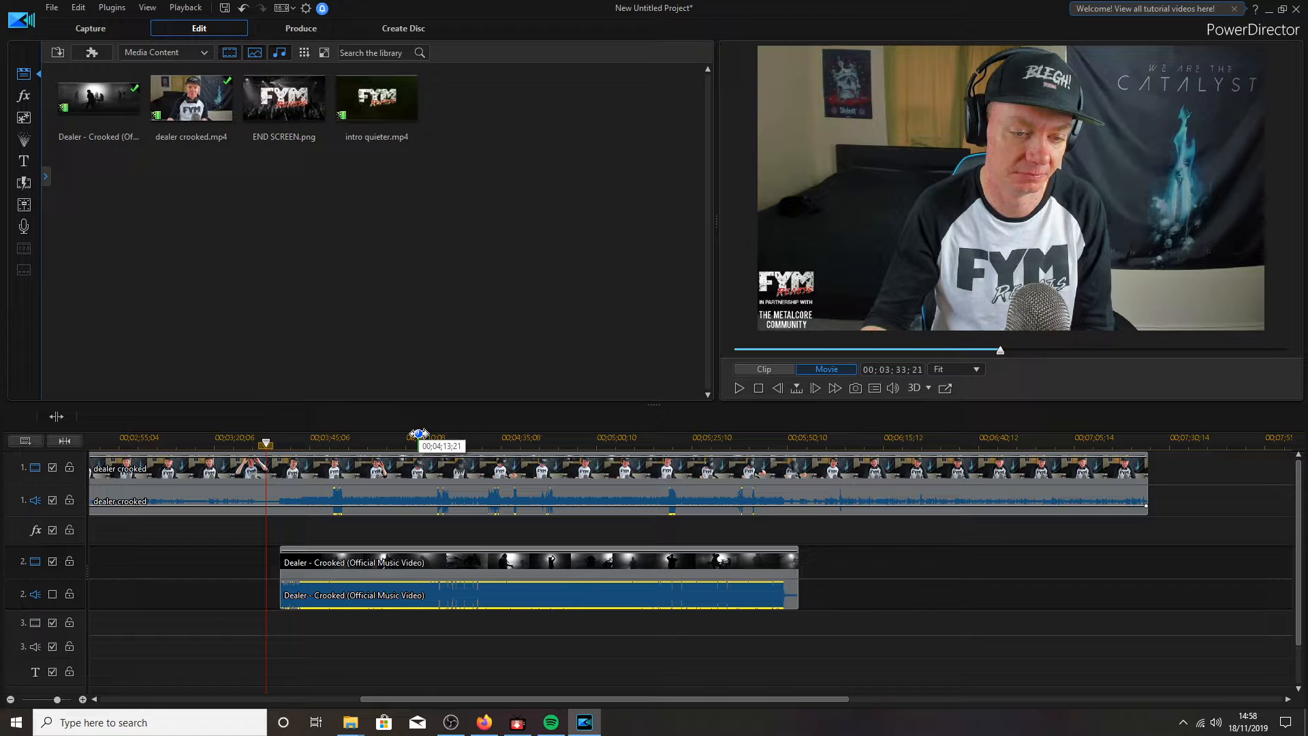
left_click_drag(645, 434, 463, 435)
left_click_drag(534, 699, 312, 698)
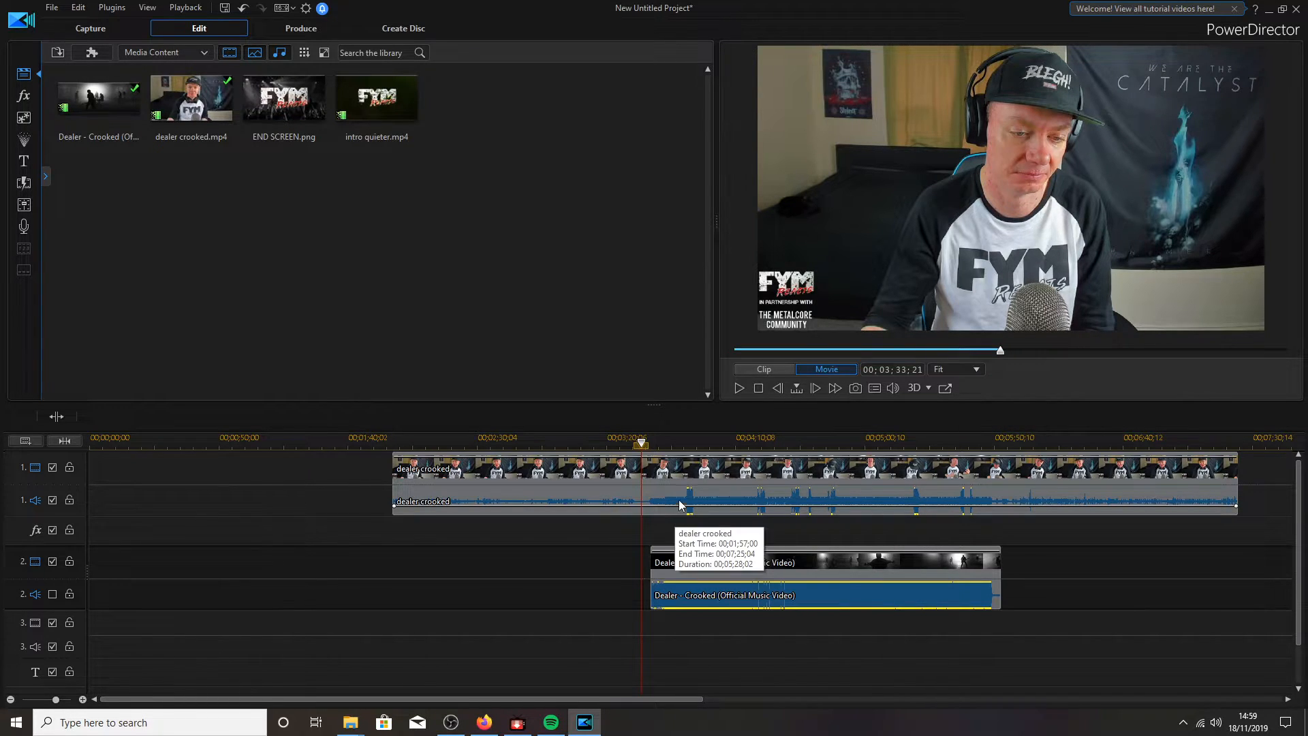
left_click(688, 558)
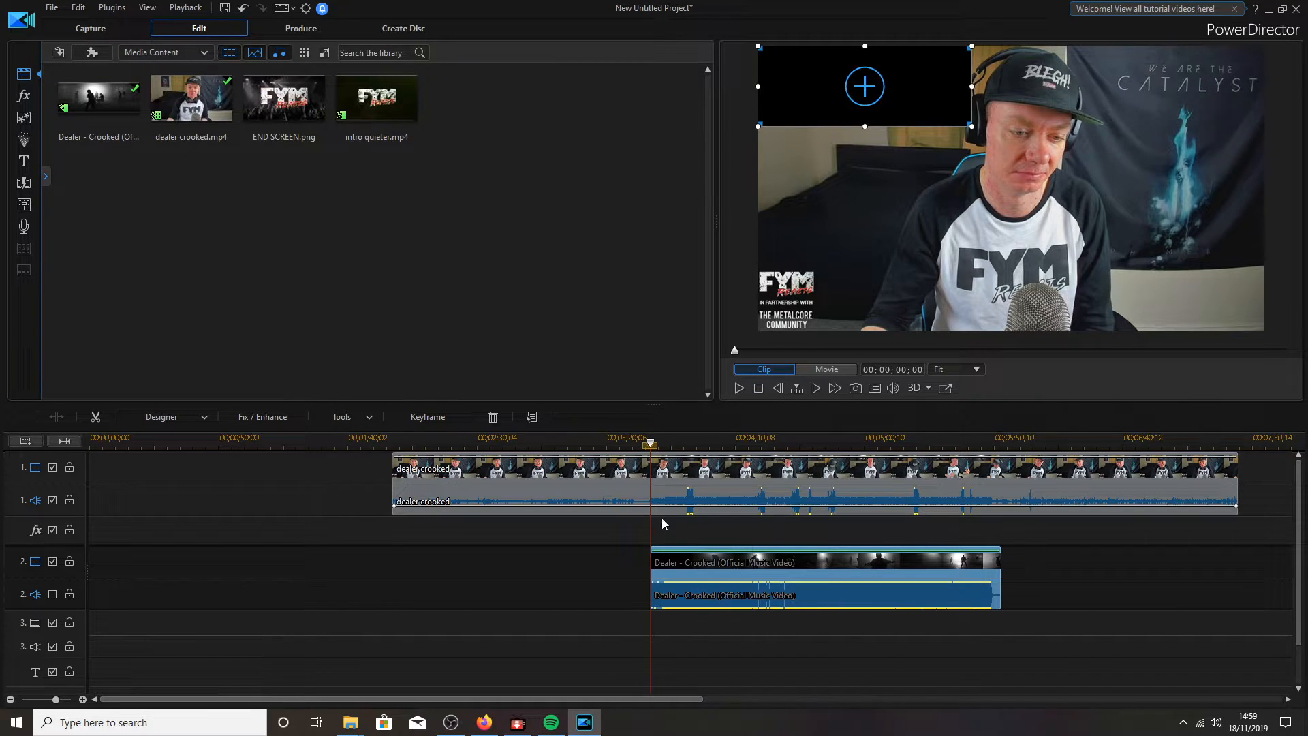
- Split the webcam clip at the playhead, shift its first part left, and add intro quieter.mp4 to track 1
right_click(662, 481)
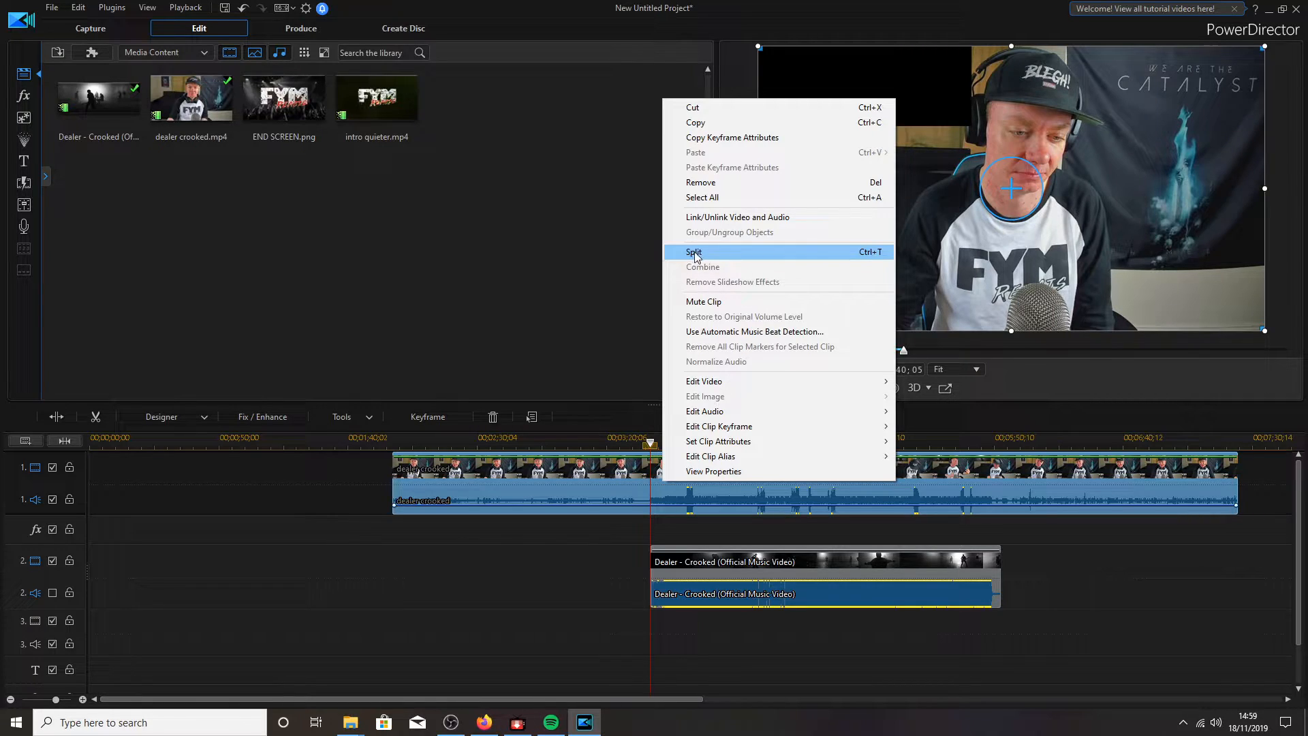
left_click(701, 251)
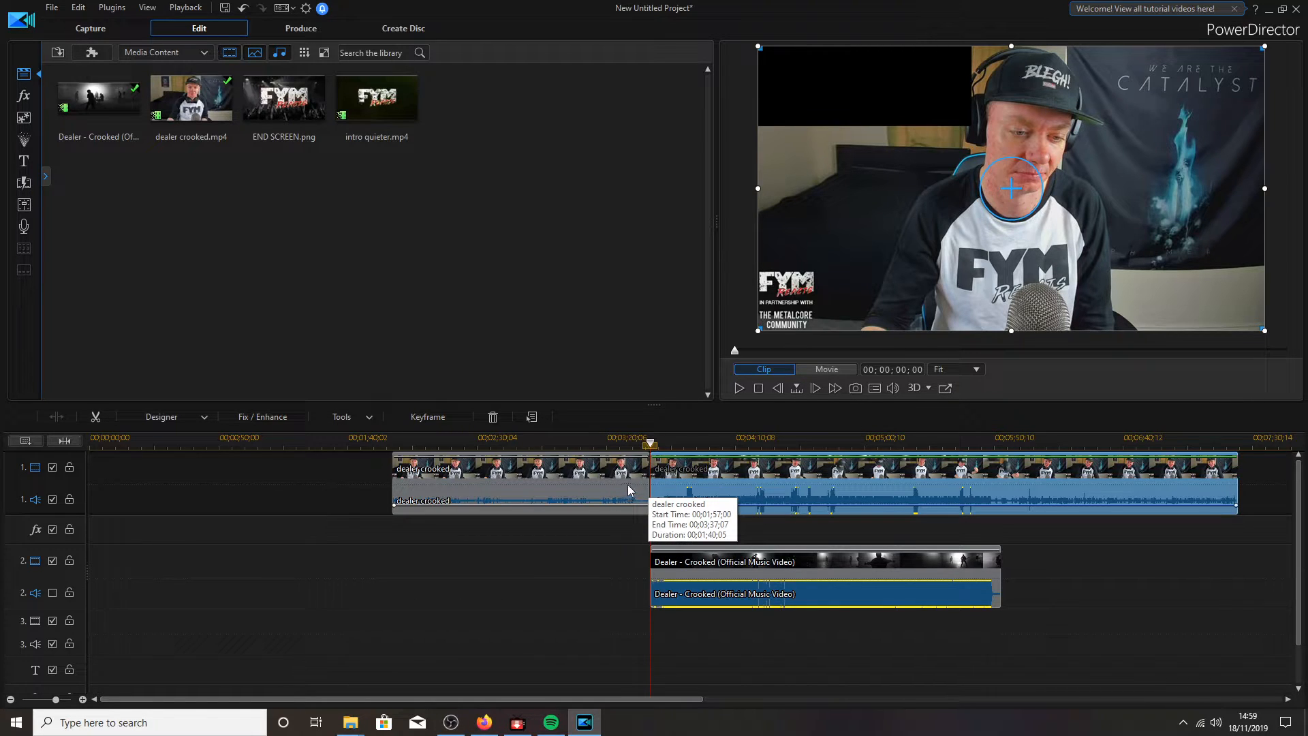
left_click(600, 484)
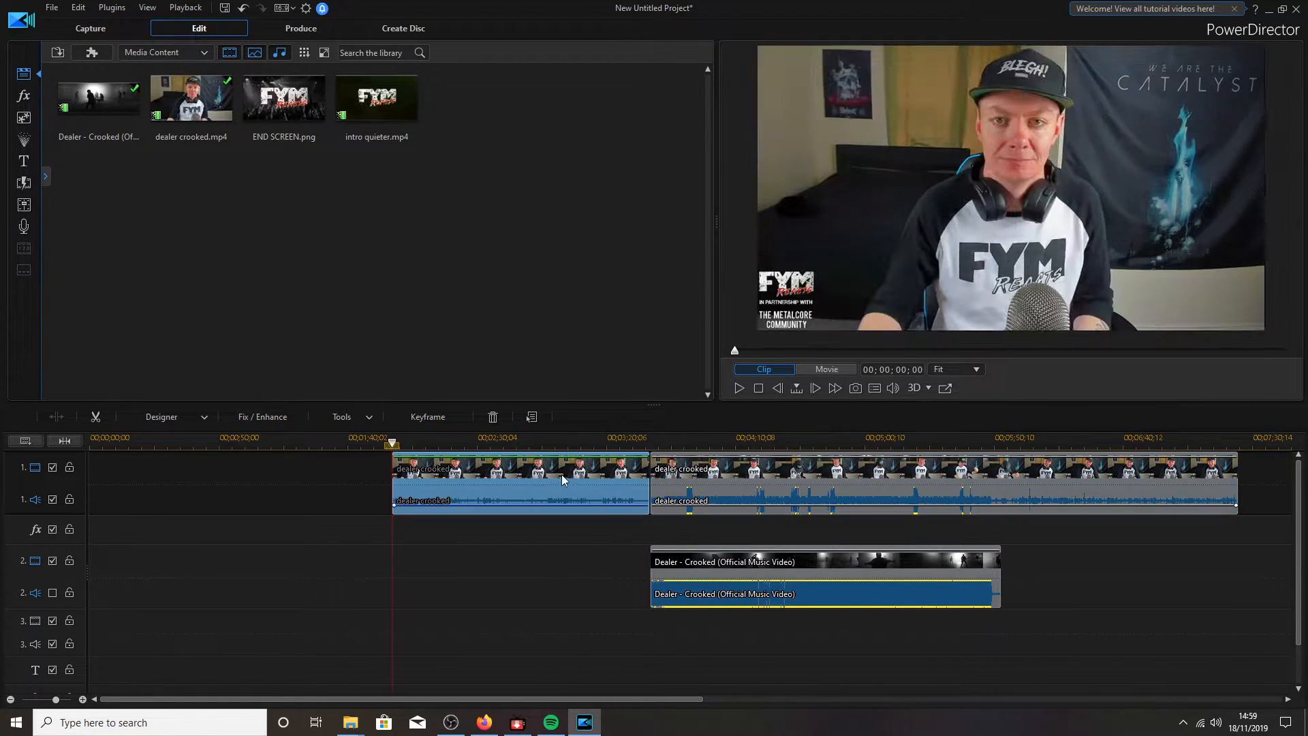
left_click_drag(560, 472, 494, 474)
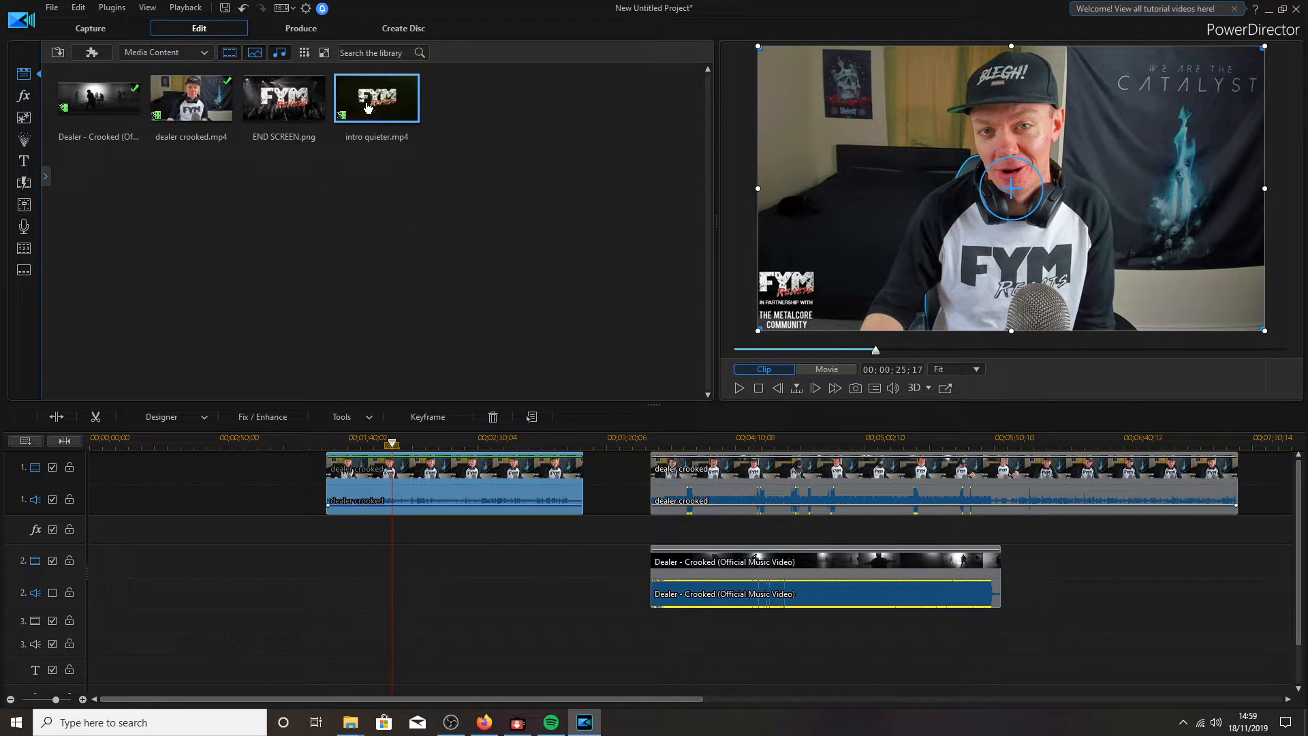
left_click_drag(370, 108, 71, 481)
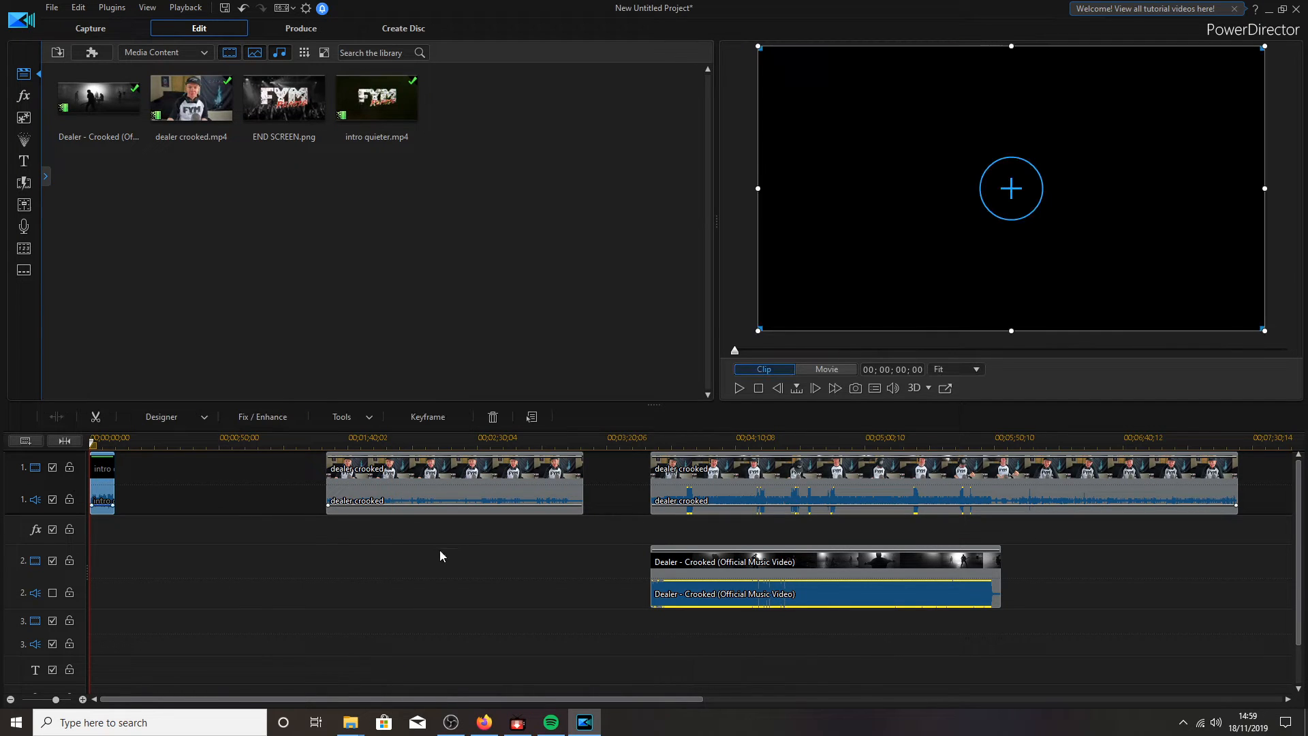
- Move the first webcam part so it starts right after the intro at 00:00:10:01
left_click(420, 482)
left_click_drag(391, 470, 184, 496)
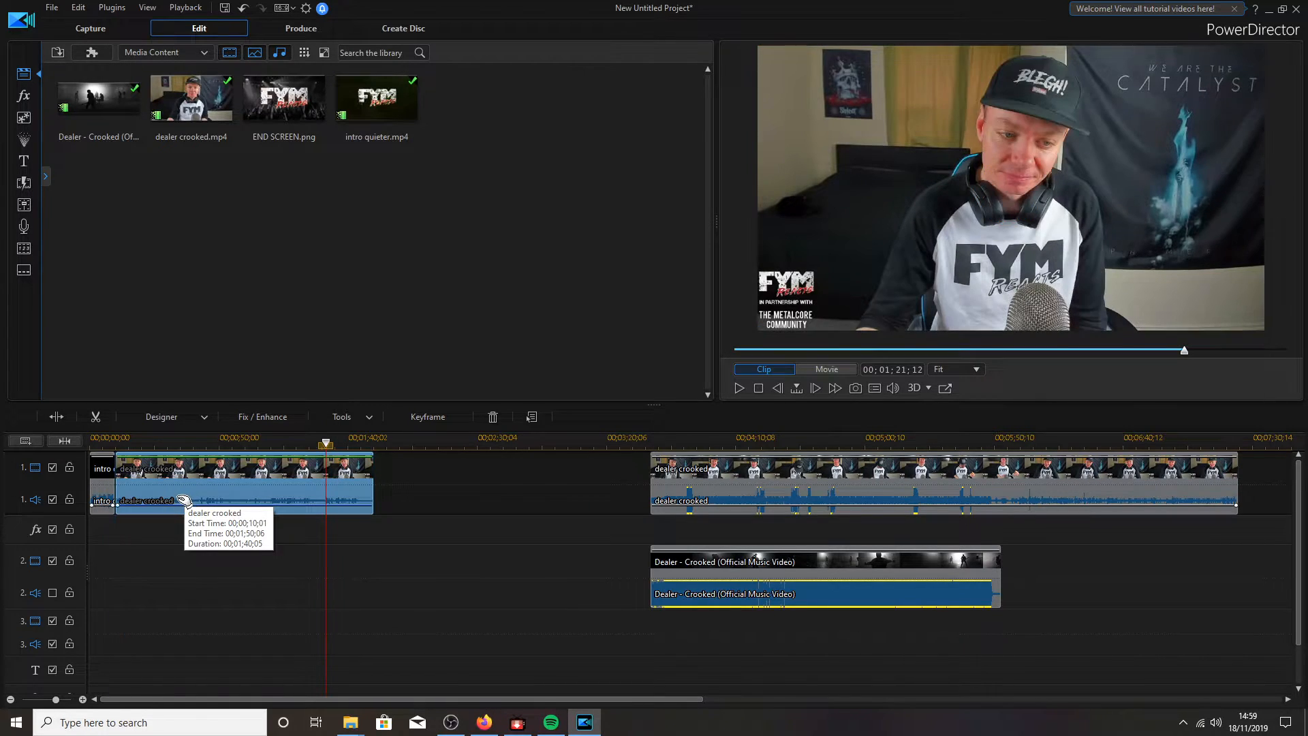
- Insert the Special category's Worm Hole transition at the cut between the intro and first webcam part
left_click(26, 187)
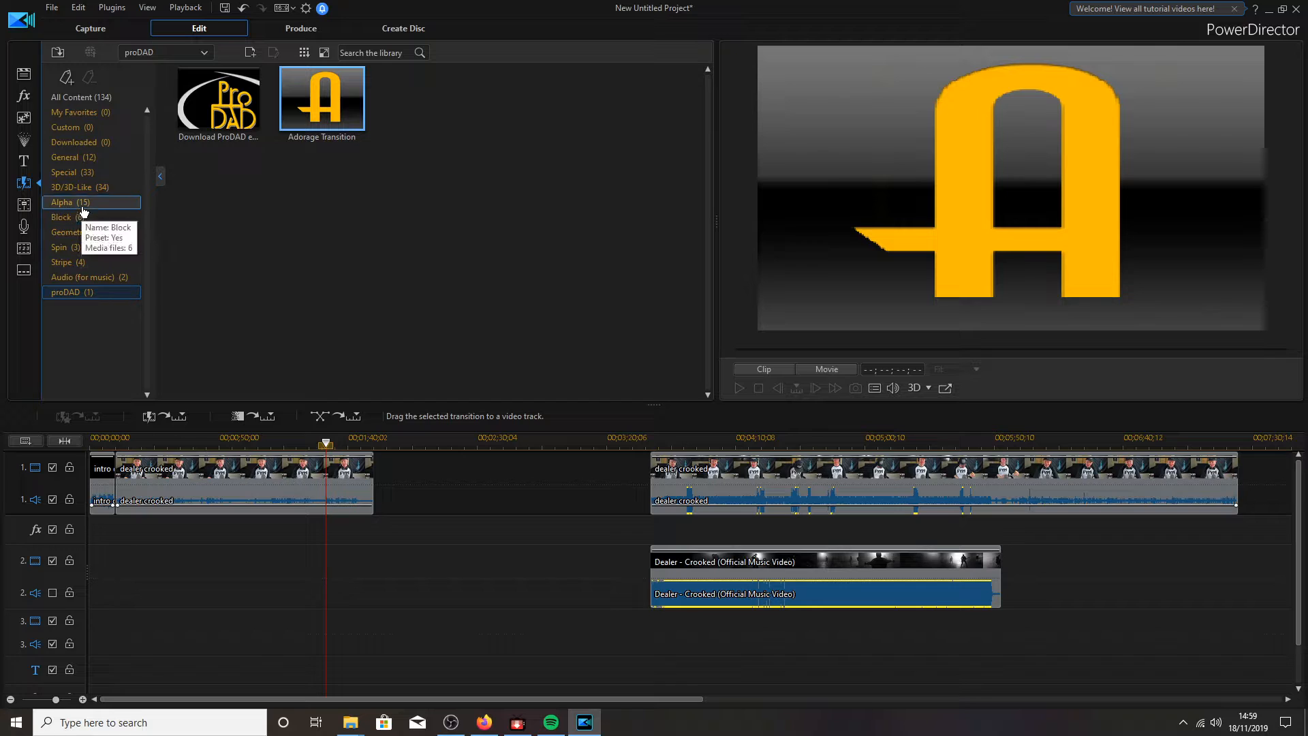
left_click(82, 175)
scroll(408, 272, "down", 5)
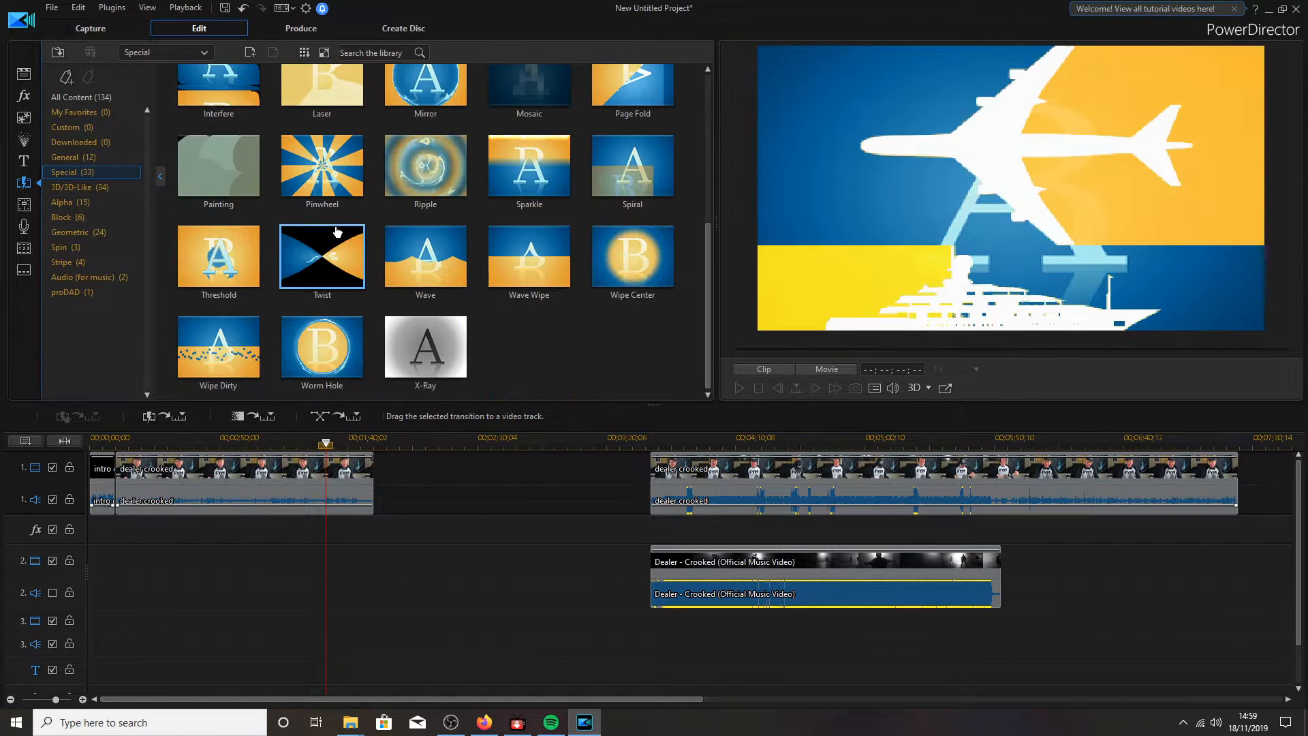
left_click(339, 366)
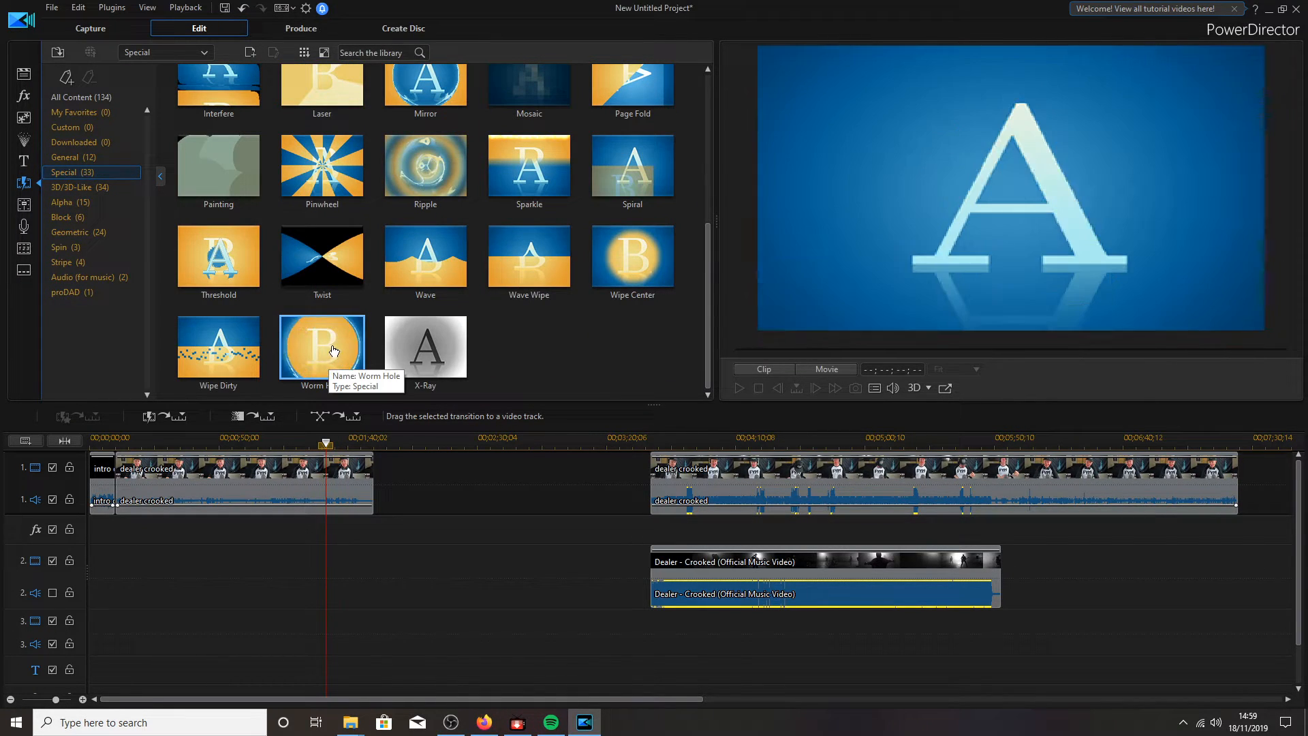
left_click_drag(336, 350, 177, 435)
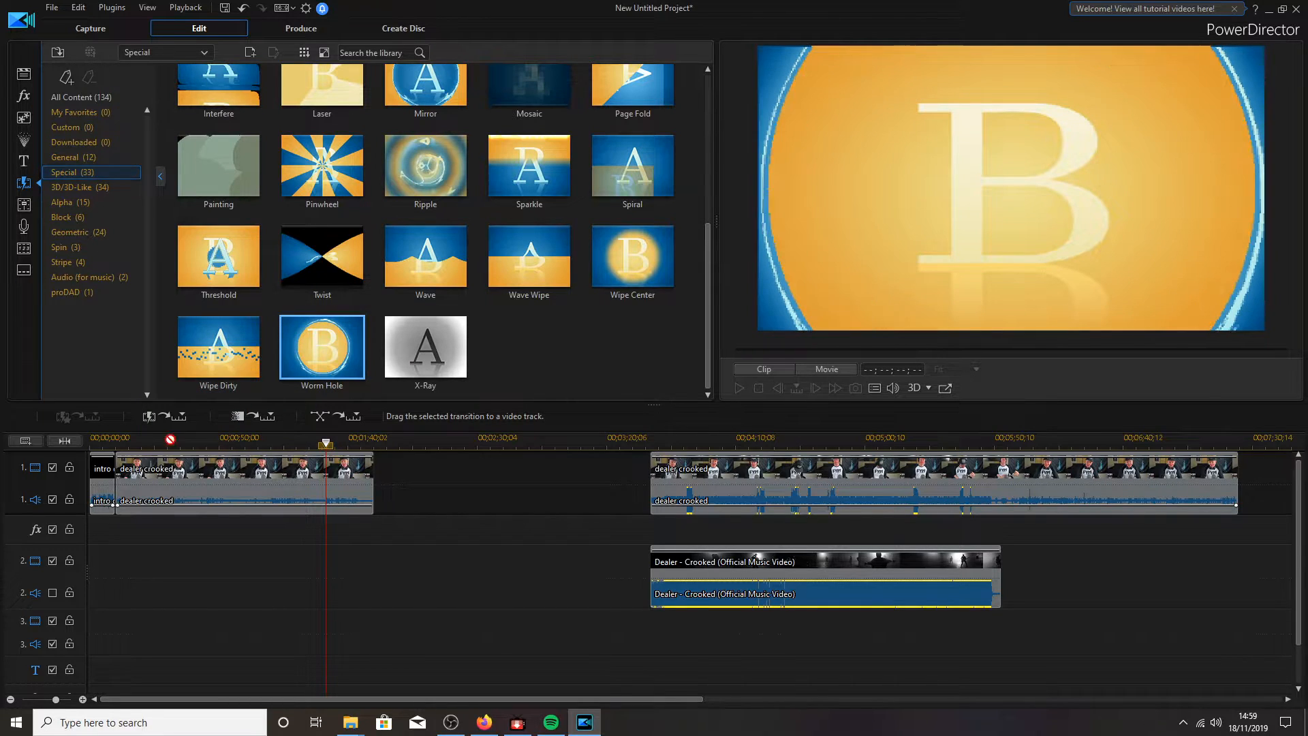
left_click_drag(126, 470, 116, 474)
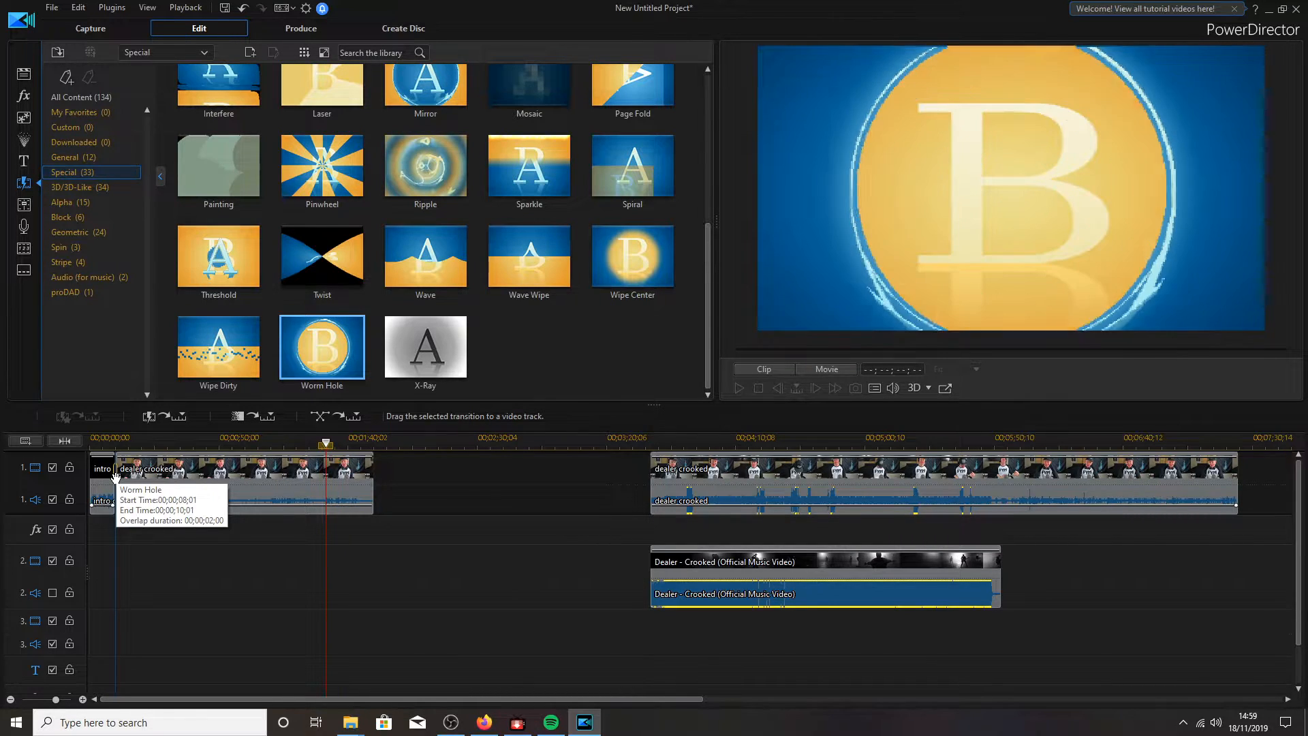
mouse_move(116, 475)
left_mouse_down()
mouse_move(581, 397)
mouse_move(801, 402)
left_mouse_up()
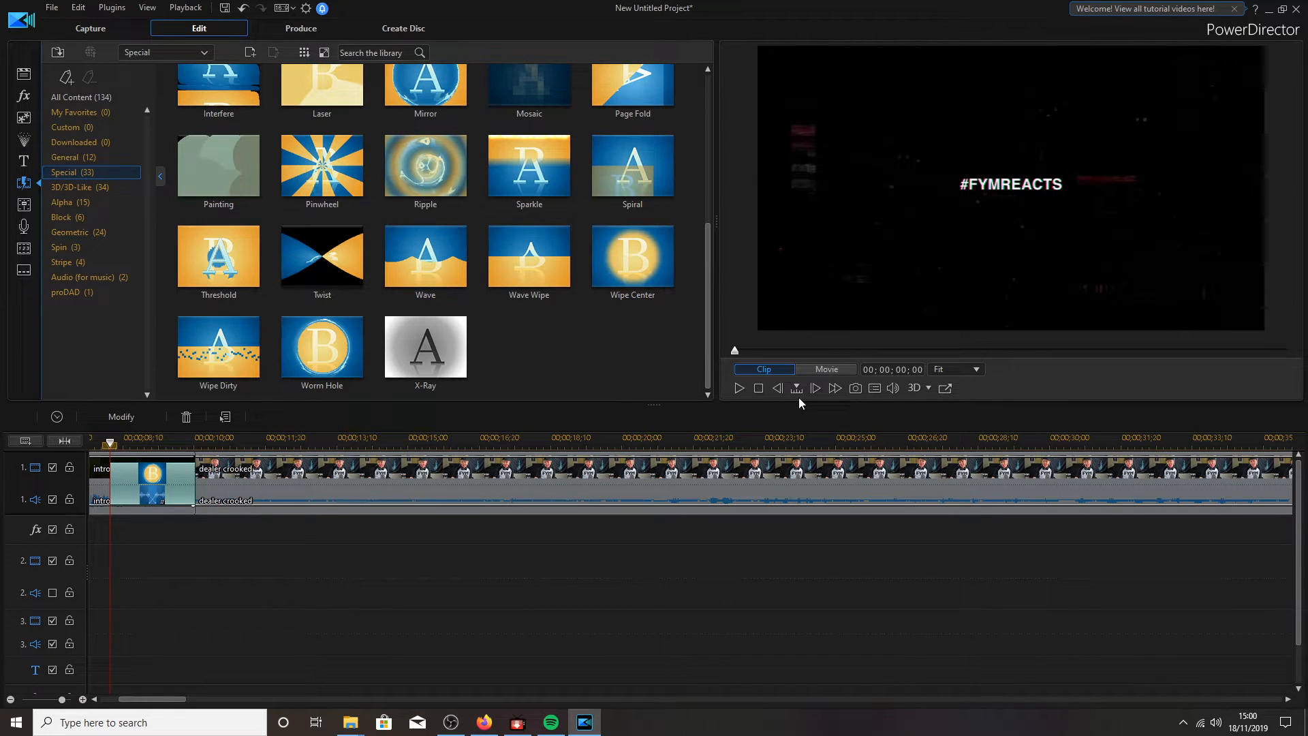
- Set the Worm Hole transition's duration to 20 frames (00;00;00;20) with Overlap behaviour
right_click(178, 476)
left_click(242, 231)
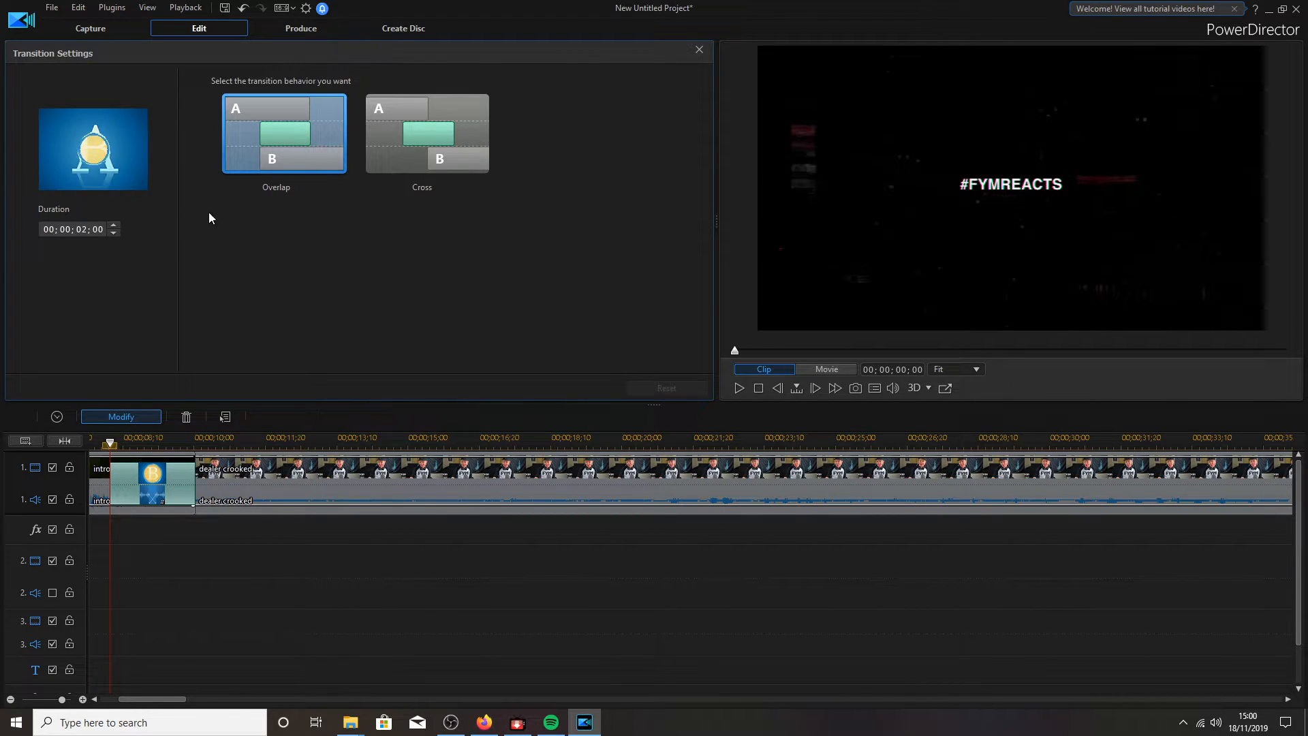
type("0")
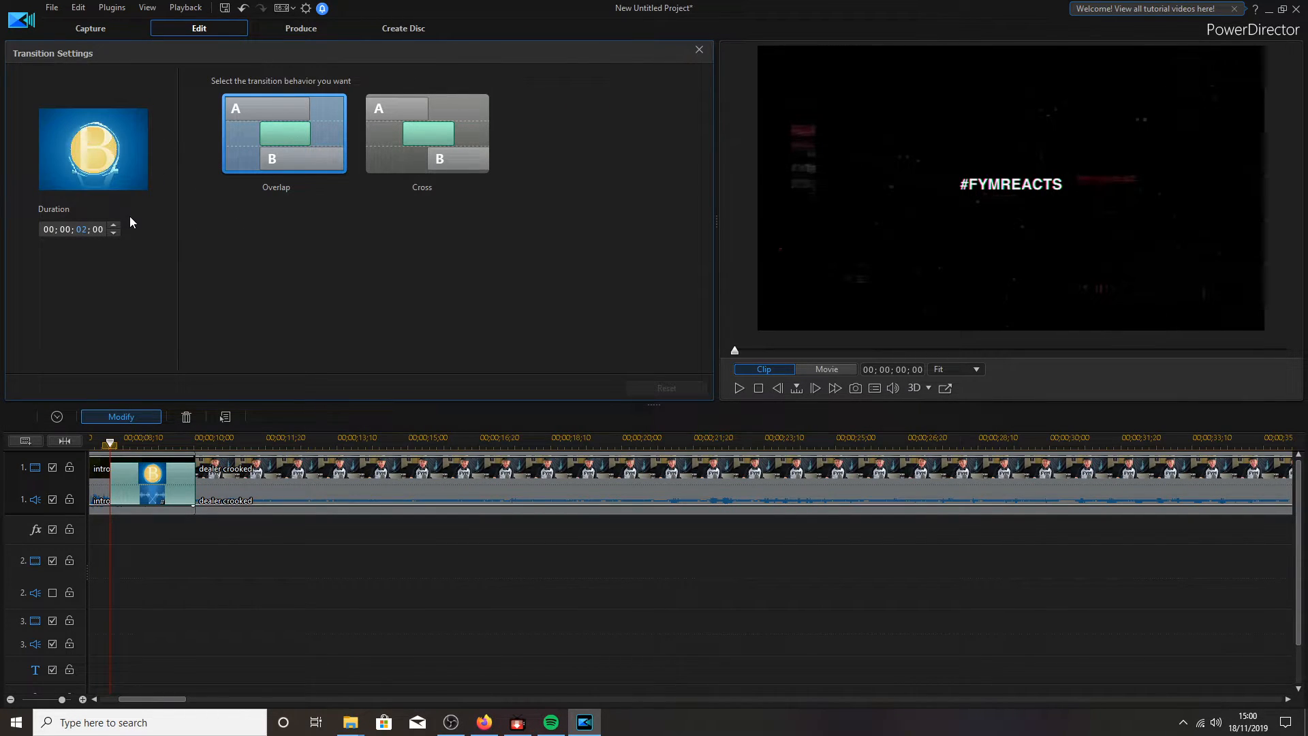
left_click(101, 226)
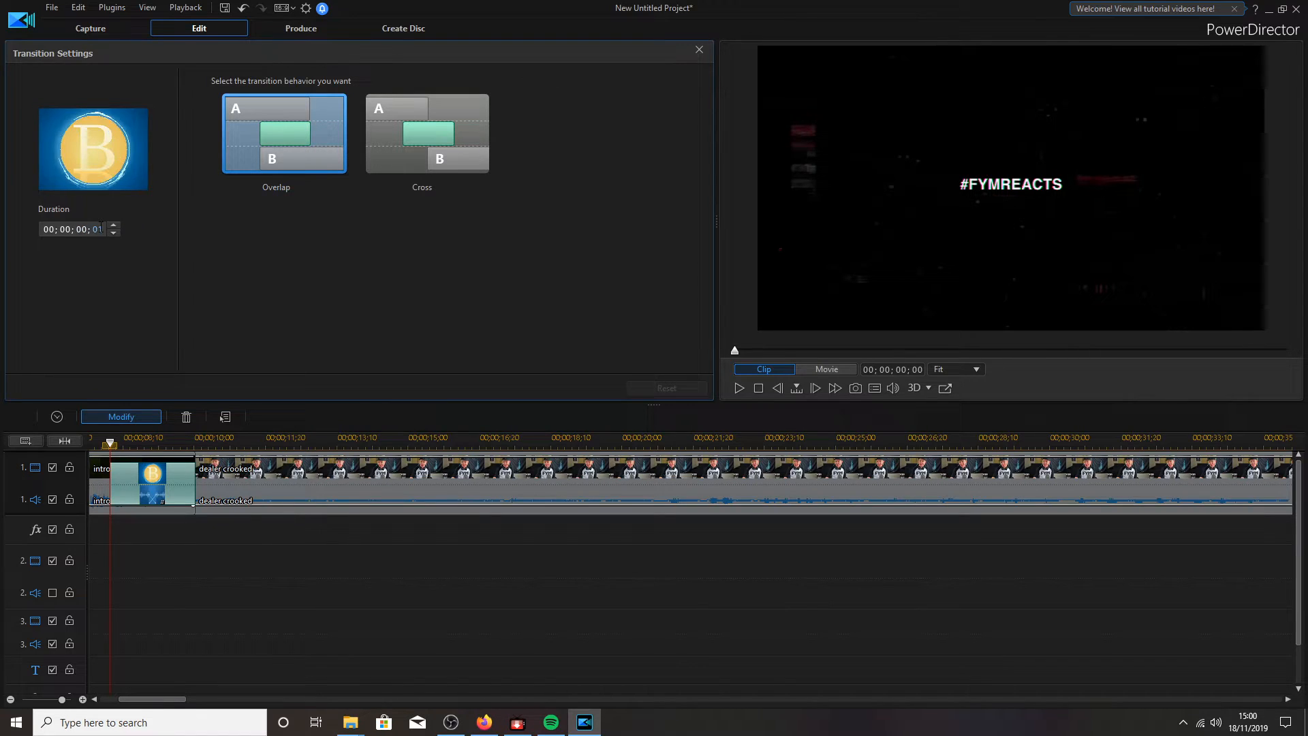
type("20")
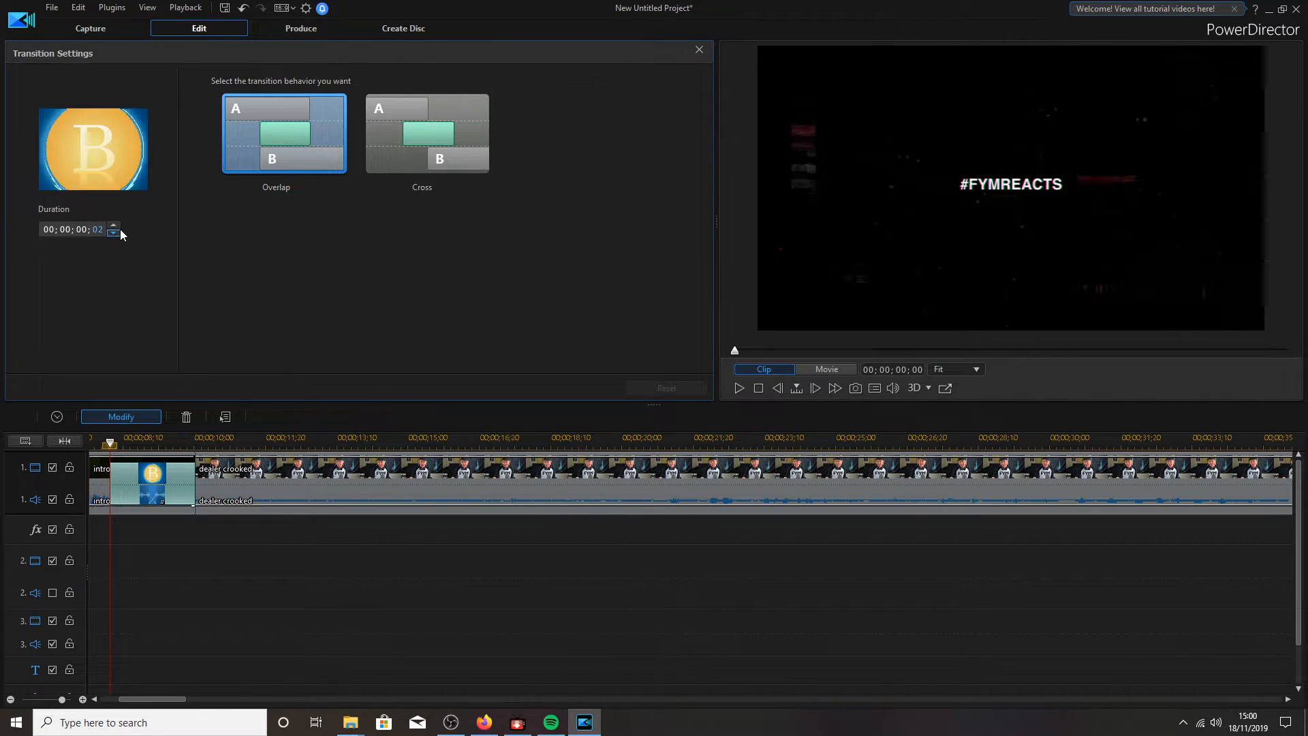
left_click(444, 443)
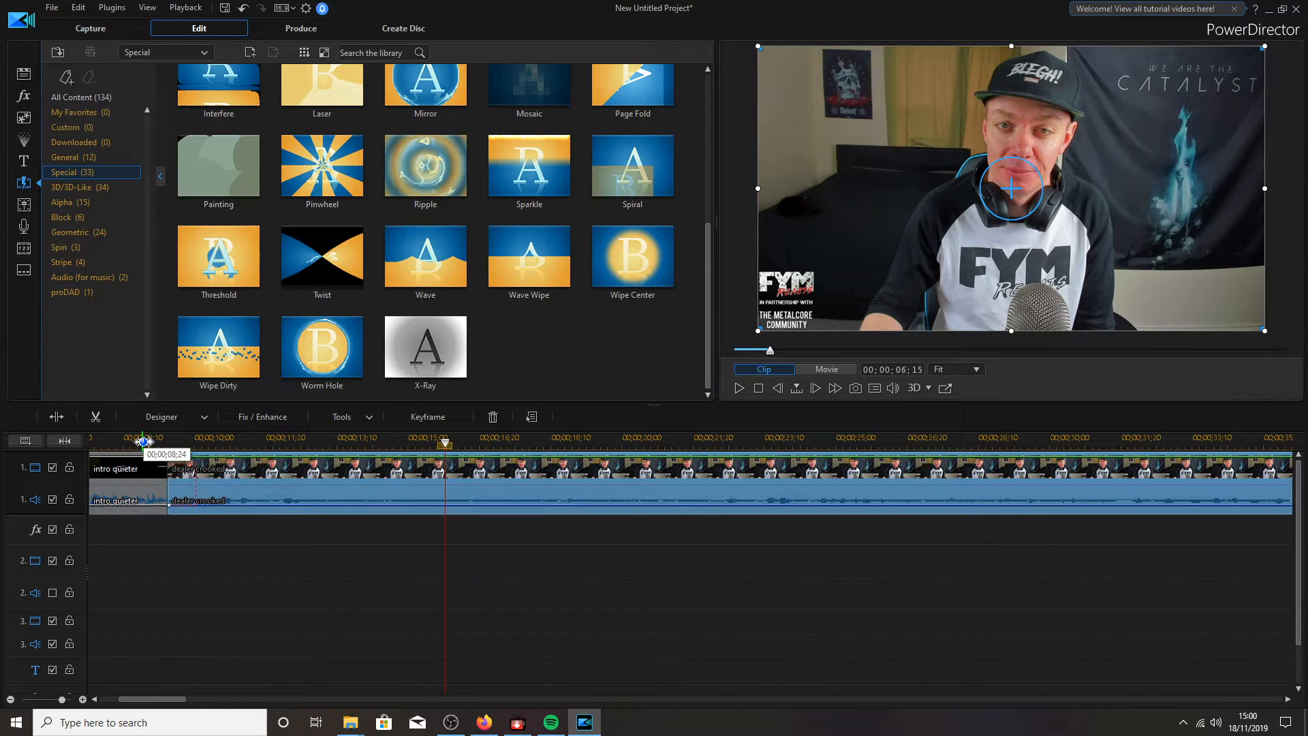
- Play back the intro transition from just before it, then zoom the timeline out to show every clip
left_click(147, 442)
key("space")
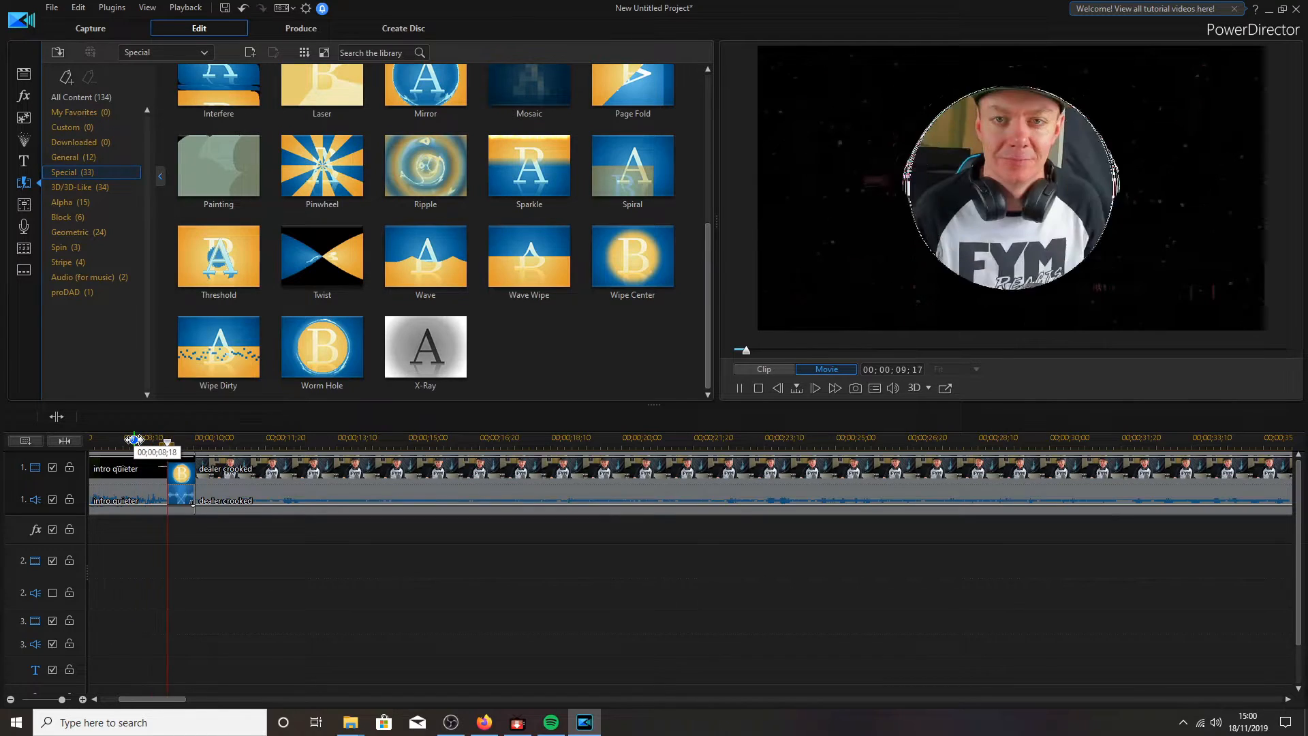
left_click(739, 391)
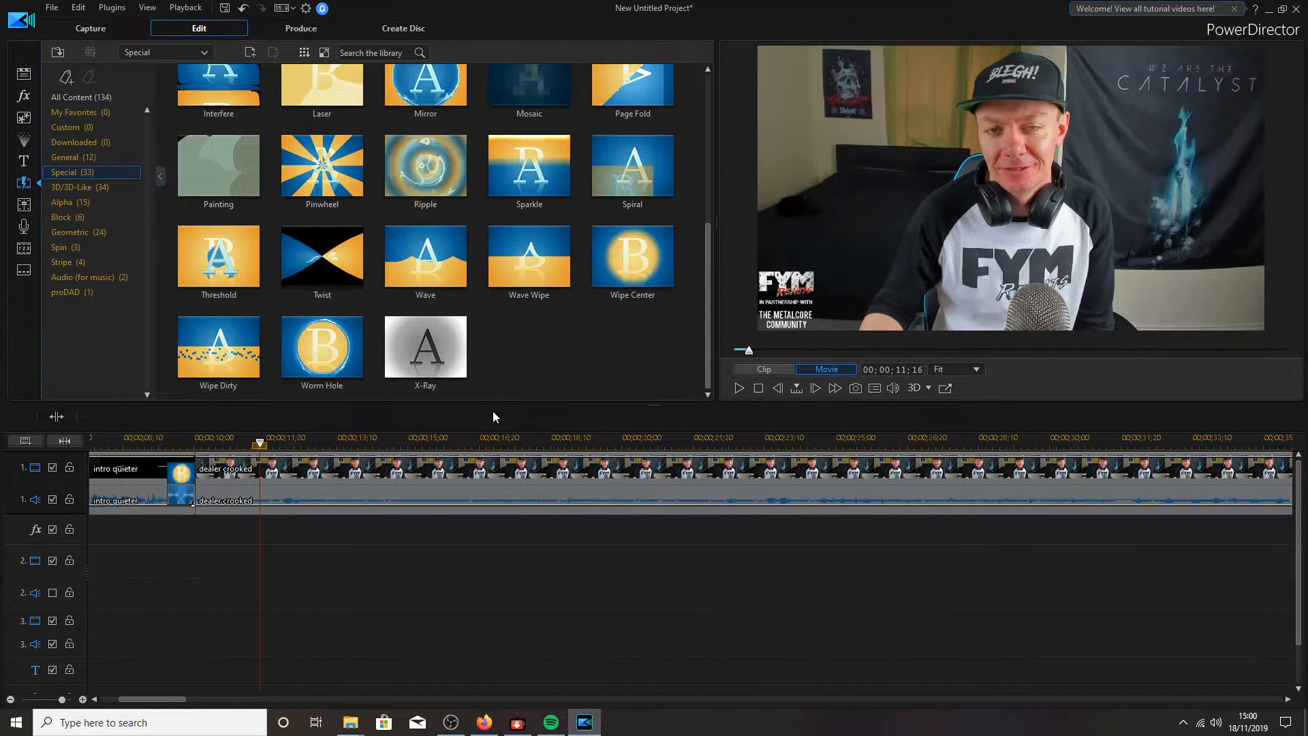
left_click_drag(809, 440, 117, 441)
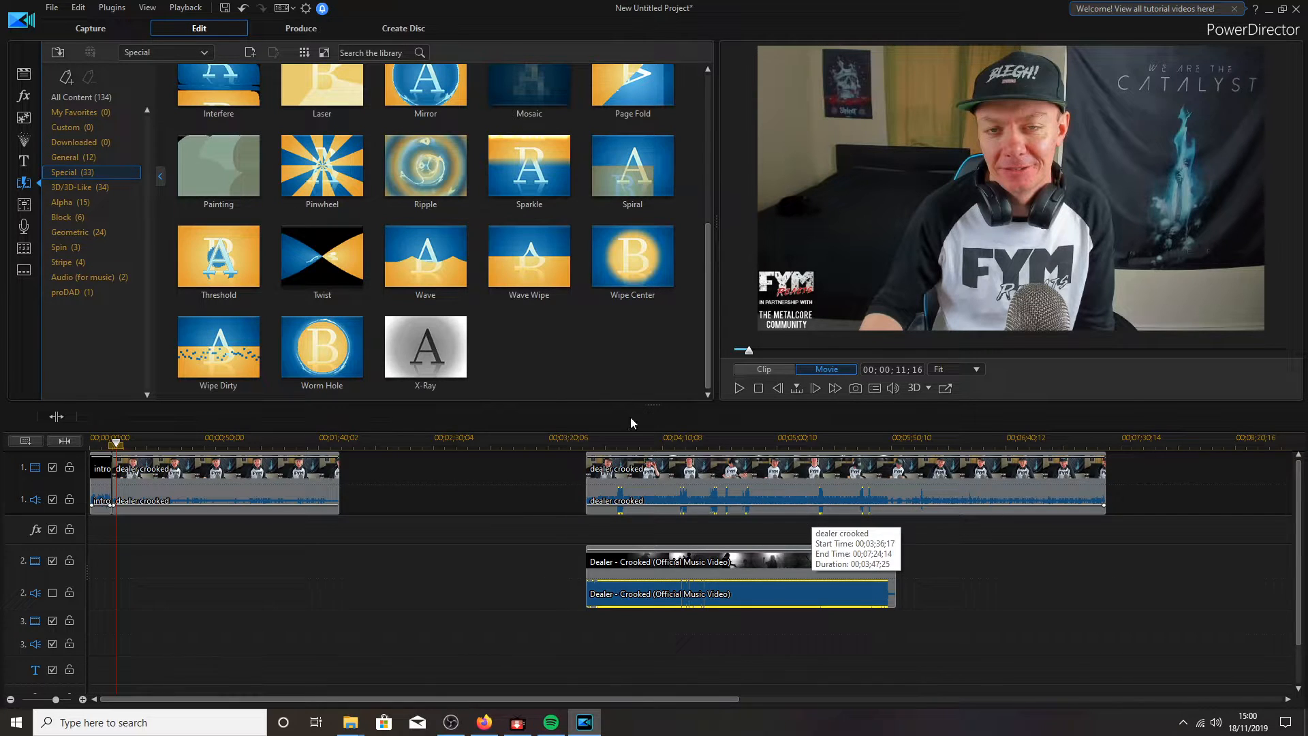
left_click(33, 75)
- Add END SCREEN.png as a 5-second still after the last webcam clip on track 1
left_click(300, 120)
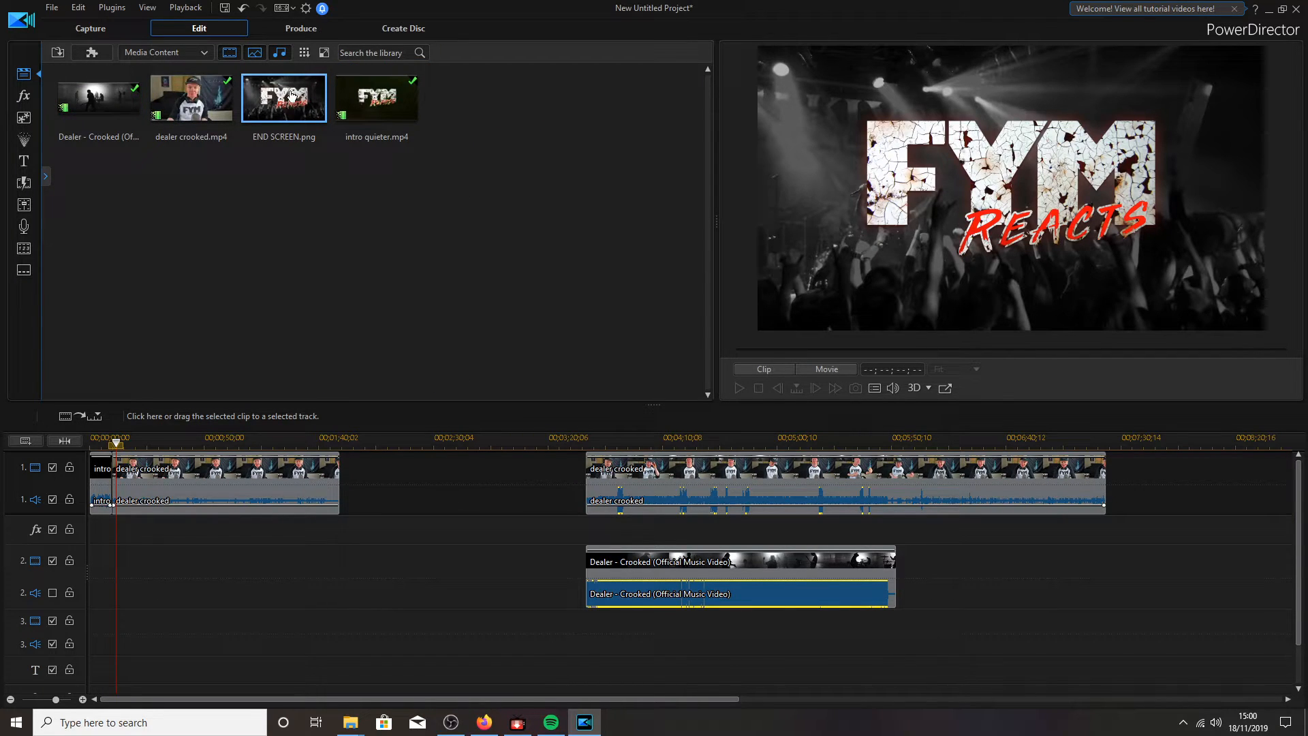
left_click_drag(275, 101, 1108, 476)
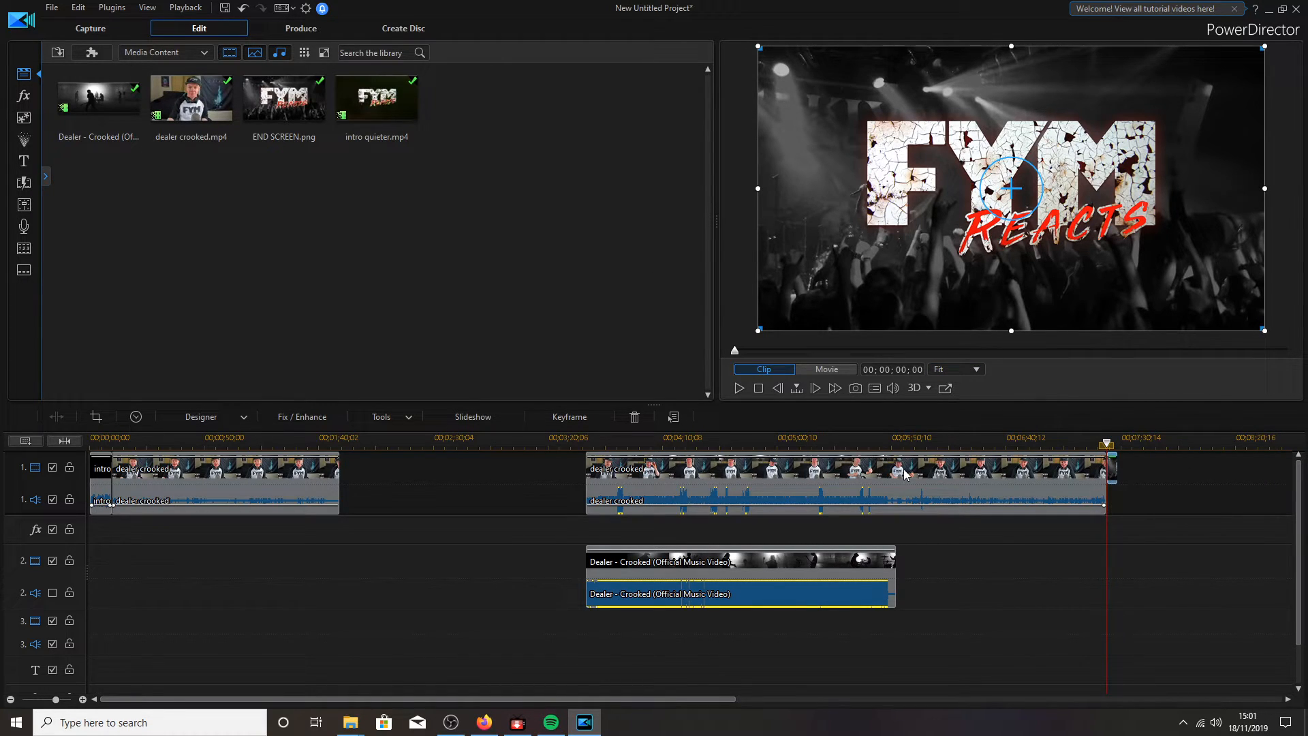
left_click(23, 182)
- Place the proDAD Adorage Transition on the cut before END SCREEN and zoom in on it
left_click(90, 292)
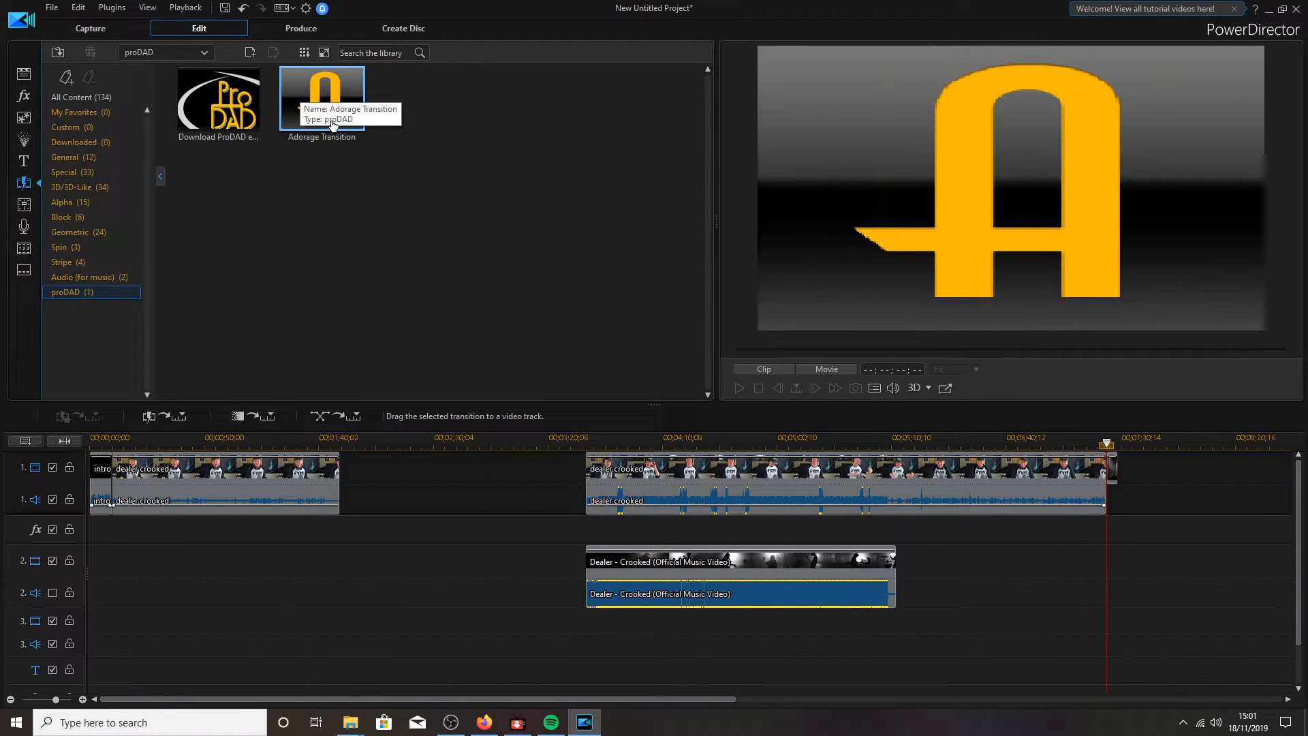
left_click_drag(317, 97, 1108, 470)
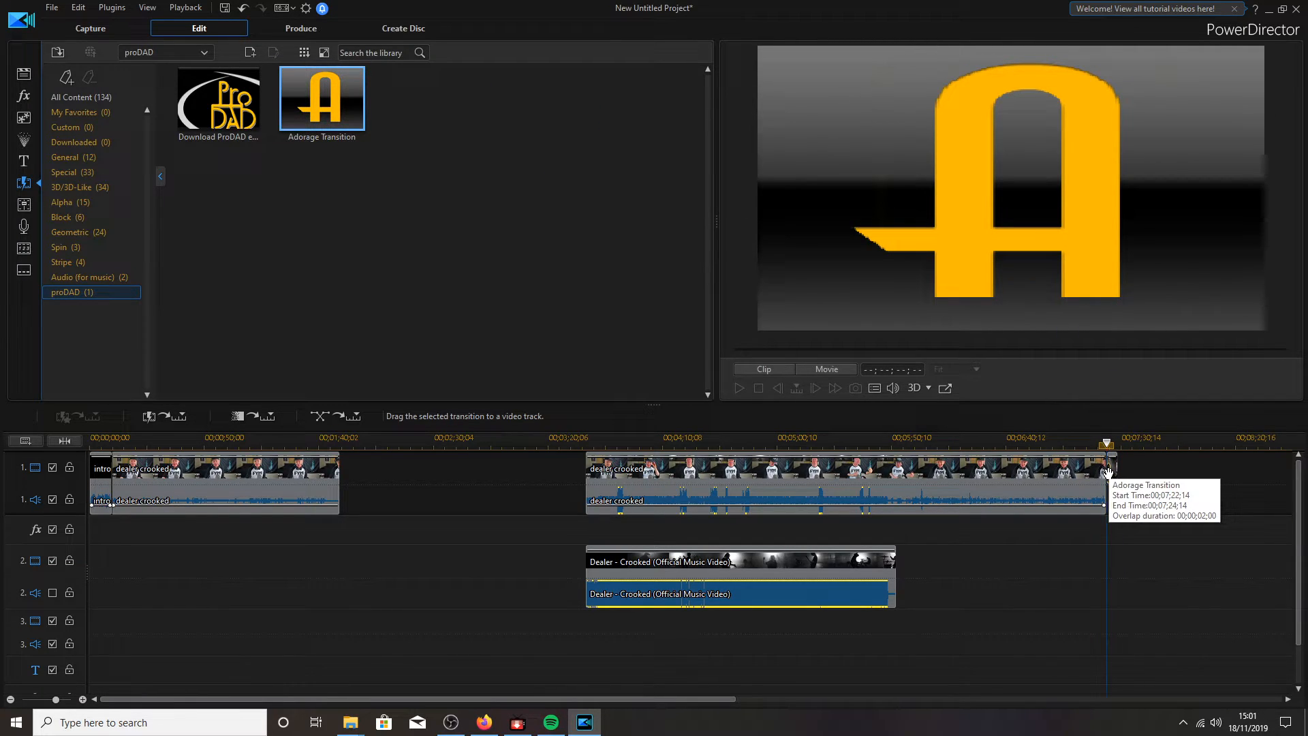
left_click(1106, 473)
left_click_drag(720, 435, 1275, 429)
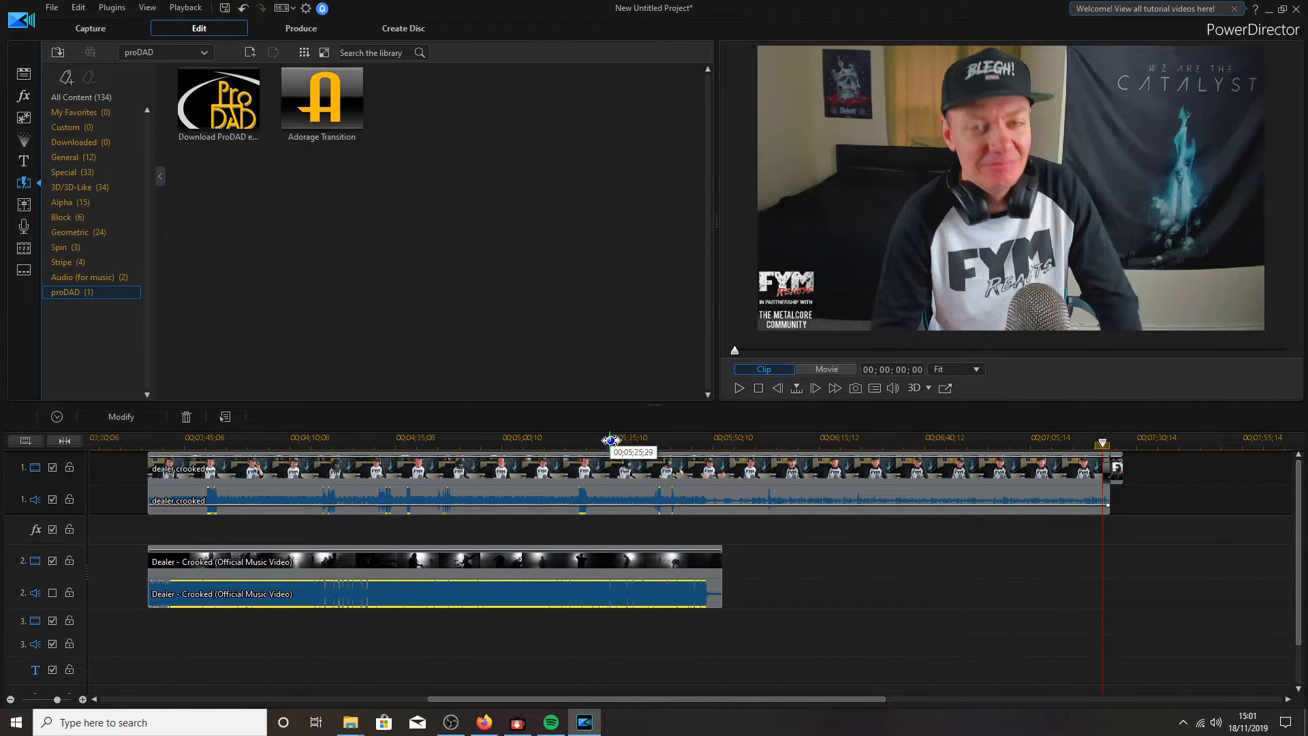
left_click_drag(610, 437, 992, 430)
left_click_drag(790, 698, 863, 698)
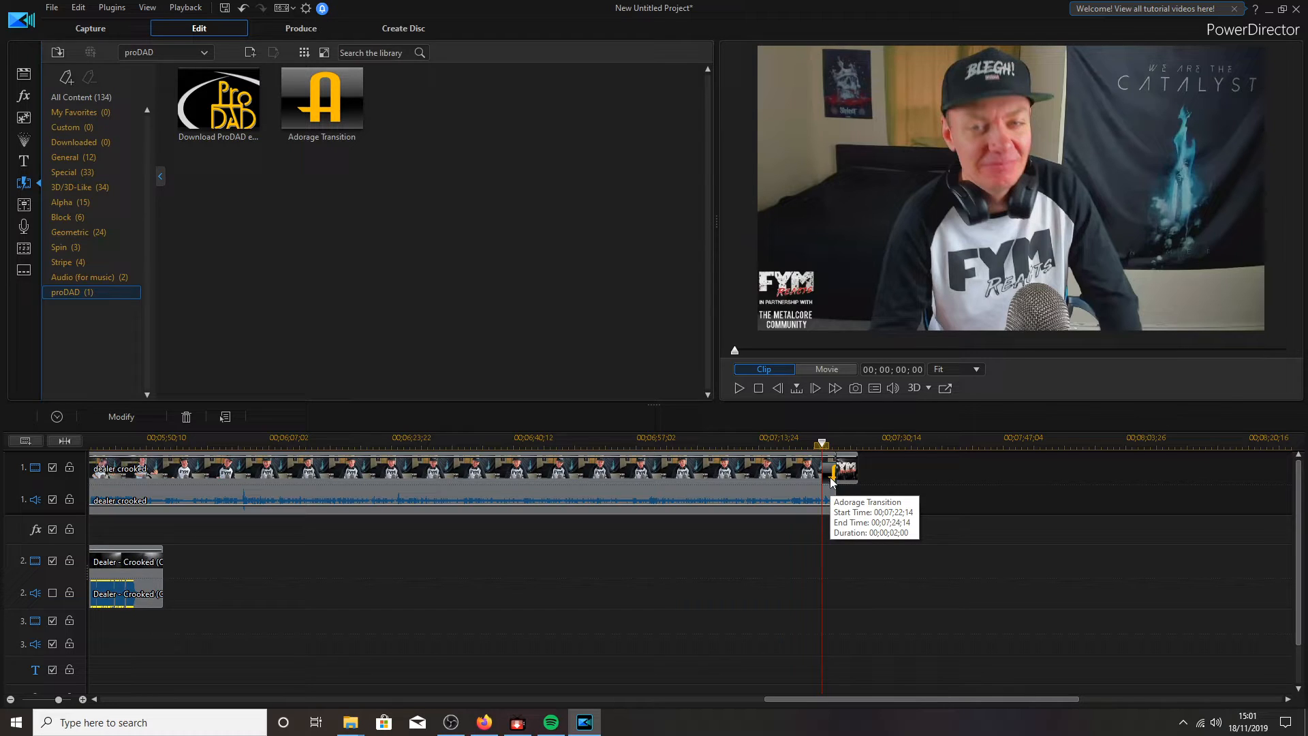
- Open the Adorage transition's settings and reset the duration's seconds to 0
right_click(830, 480)
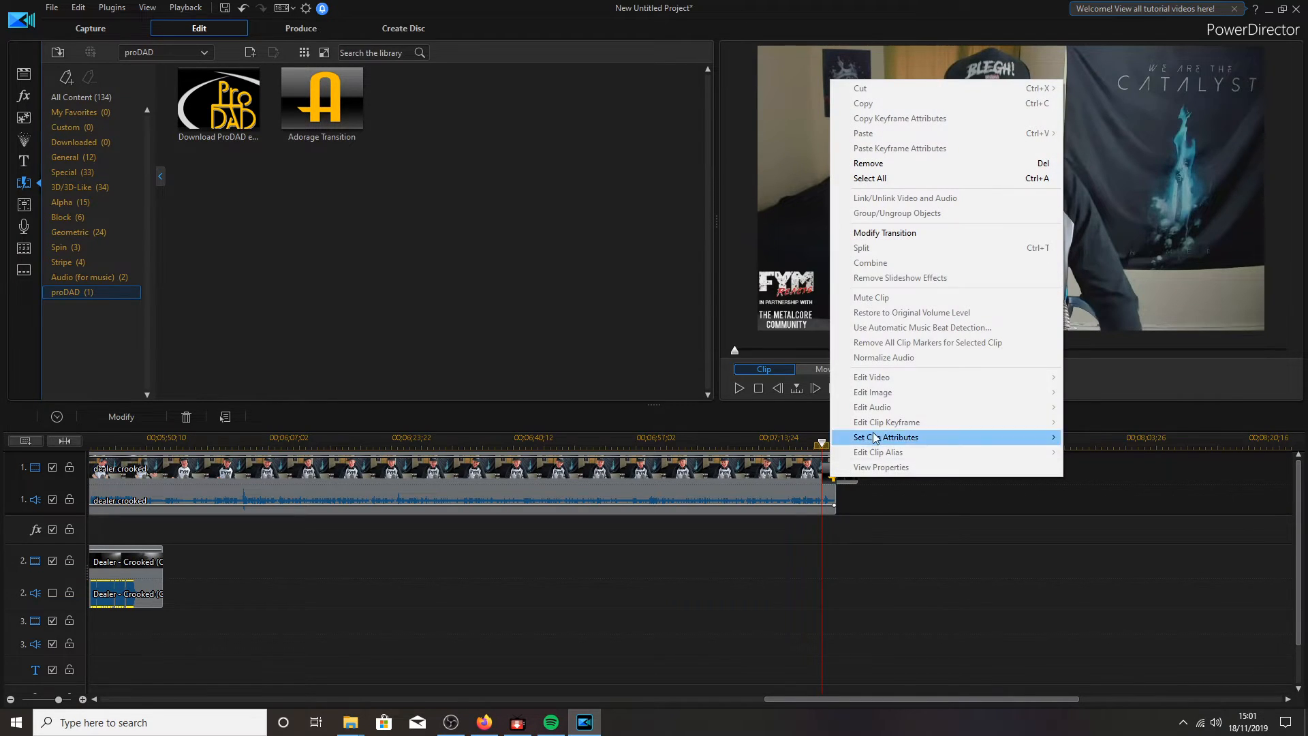
left_click(888, 235)
left_click(81, 229)
type("00;00;00;01")
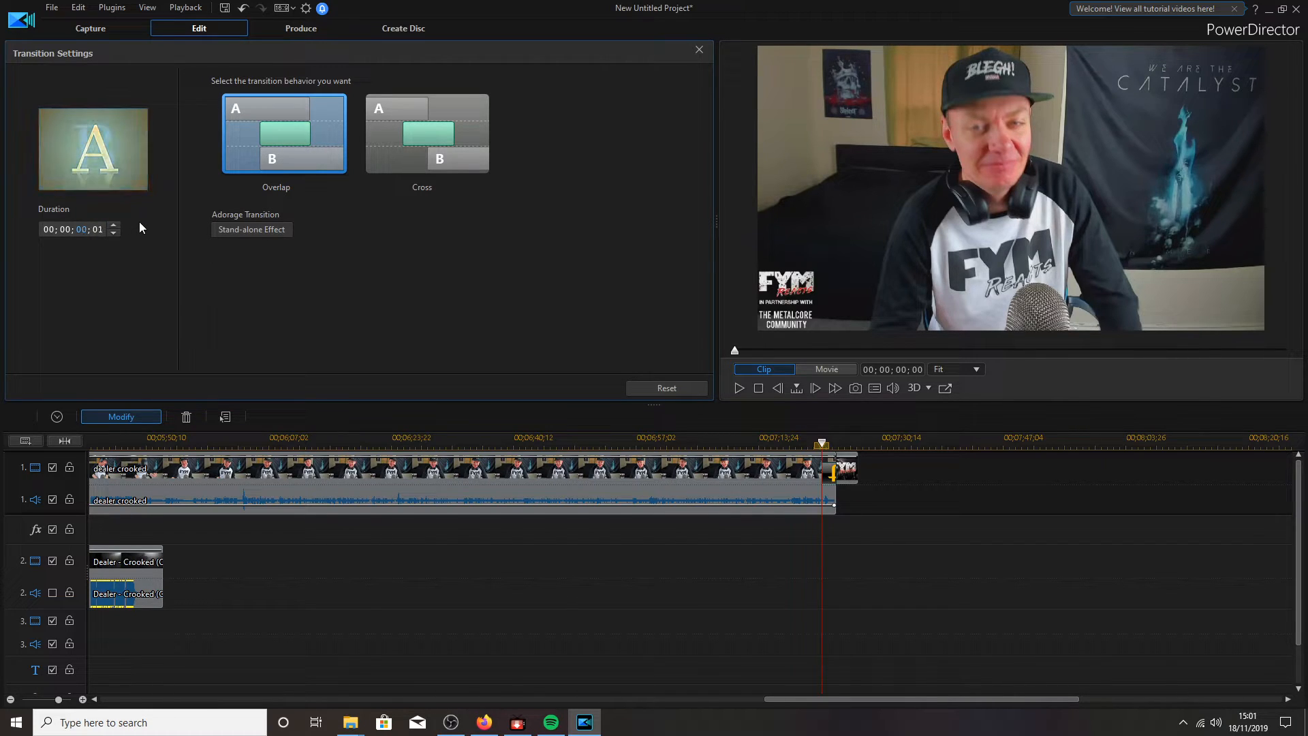
left_click(114, 225)
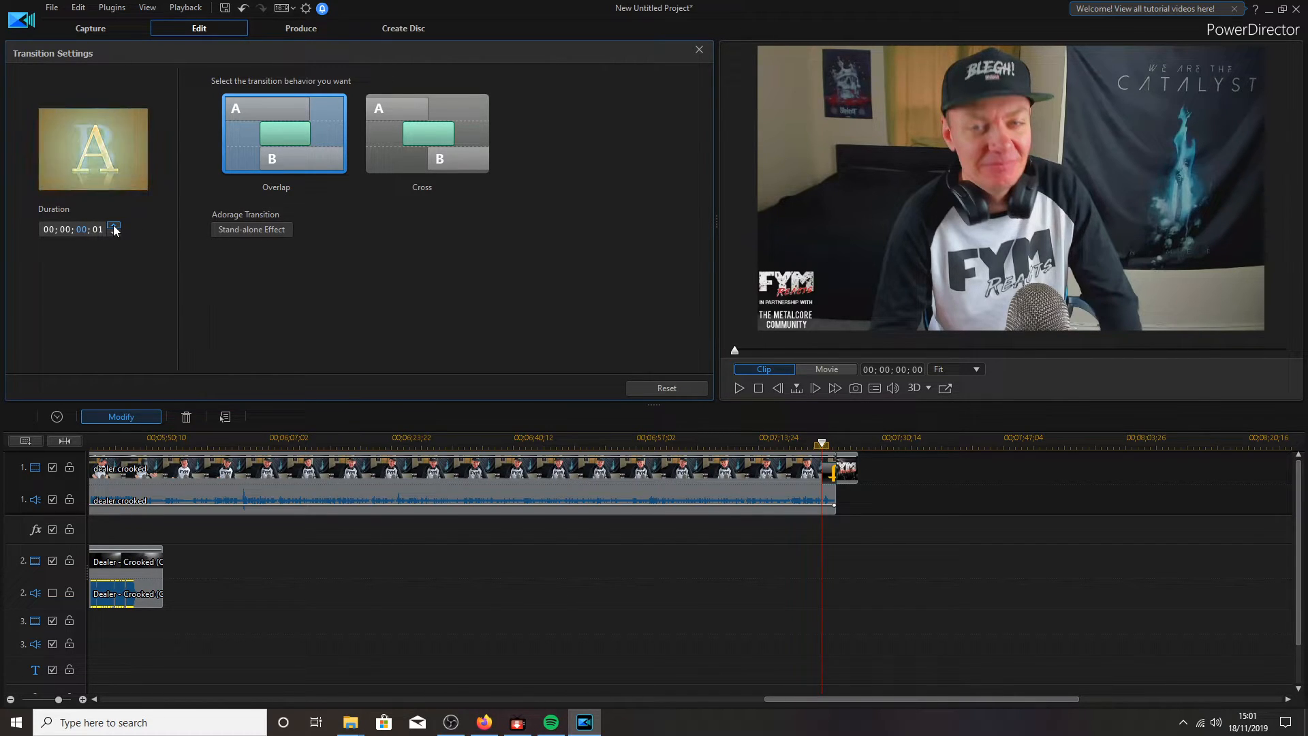
left_click(115, 233)
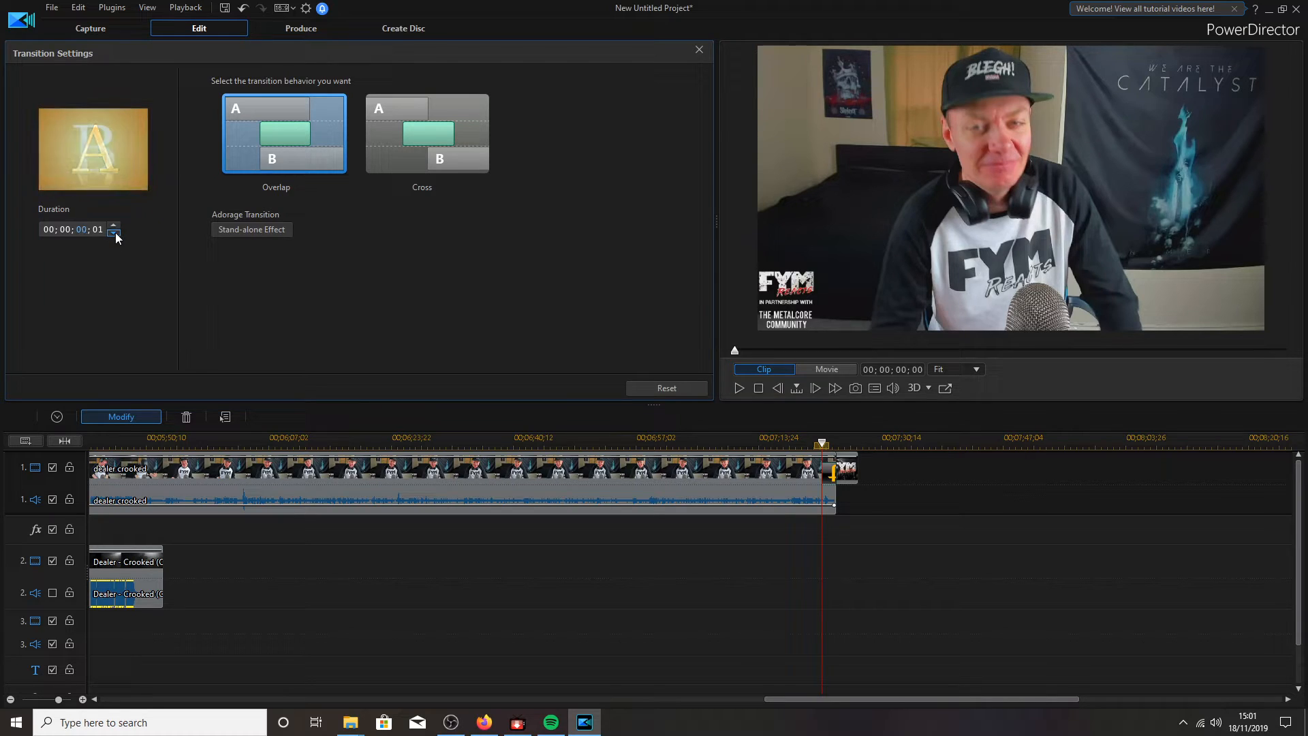
- Step the Adorage transition's duration up to 00;00;00;10 (10 frames) and apply it
left_click(97, 227)
left_click(115, 226)
left_click(115, 225)
left_click(114, 226)
left_click(115, 226)
left_click(115, 226)
left_click(114, 225)
left_click(114, 225)
left_click(114, 226)
left_click(115, 226)
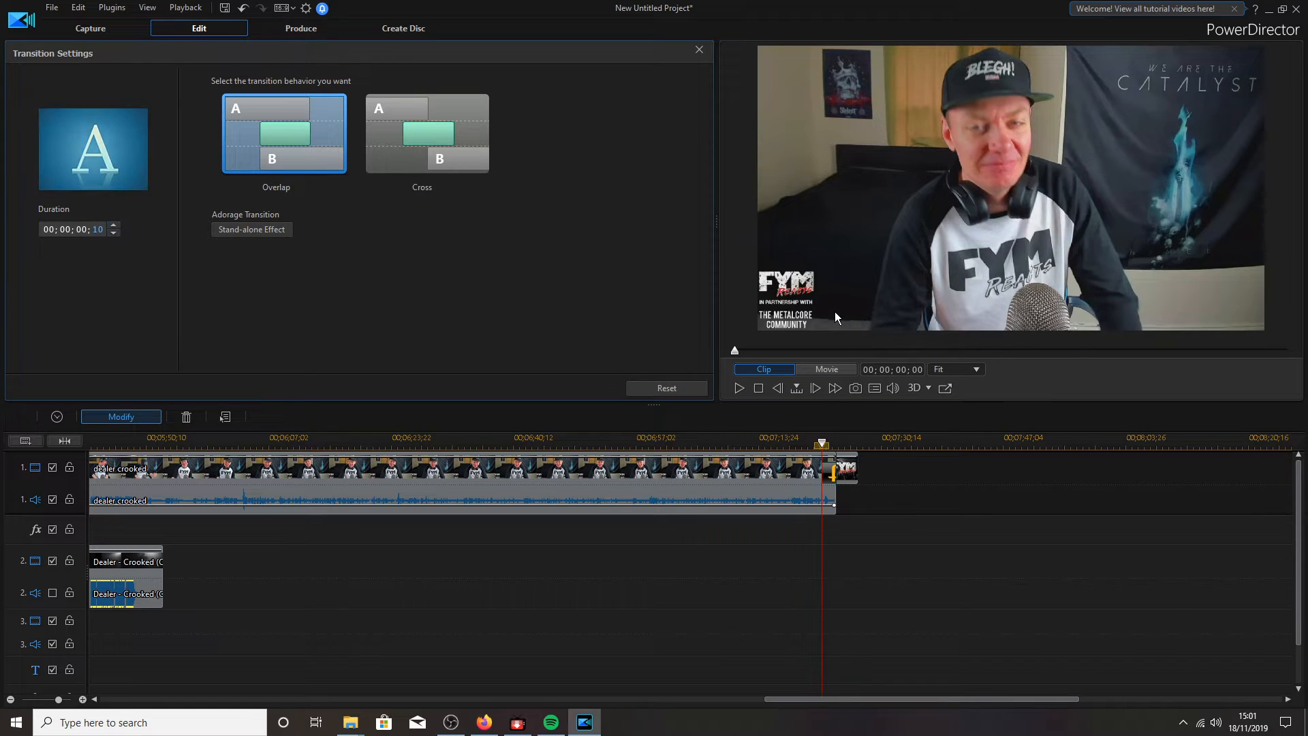
left_click(848, 438)
- Preview the webcam clip's 10-frame transition into the end screen, then zoom out to the whole timeline
left_click_drag(848, 436, 821, 440)
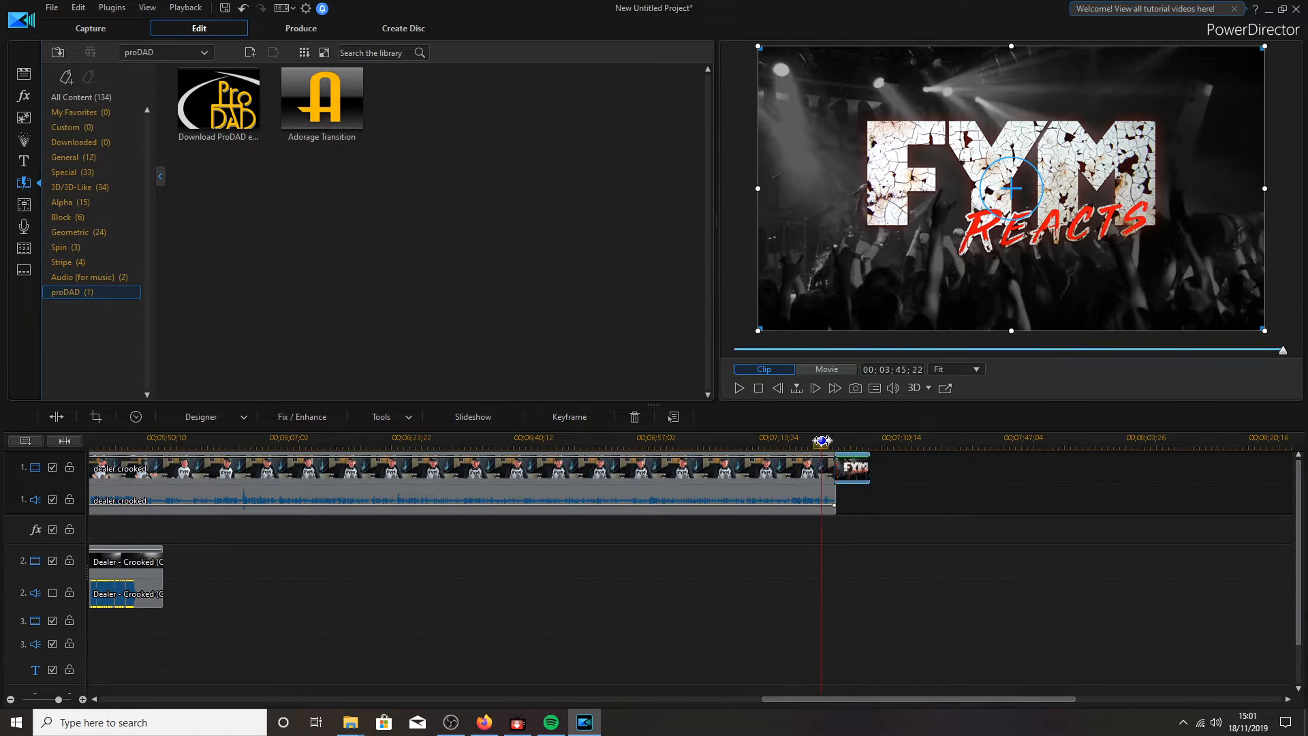
left_click(738, 387)
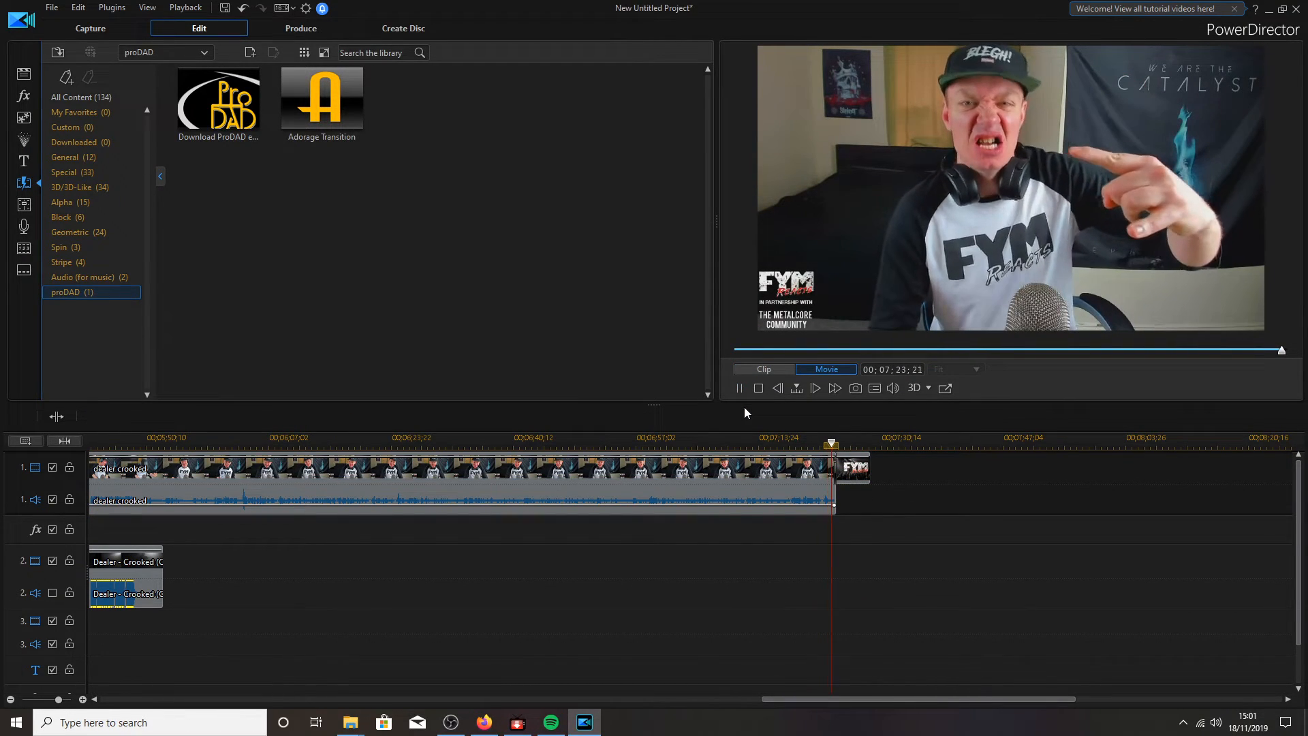
left_click(740, 387)
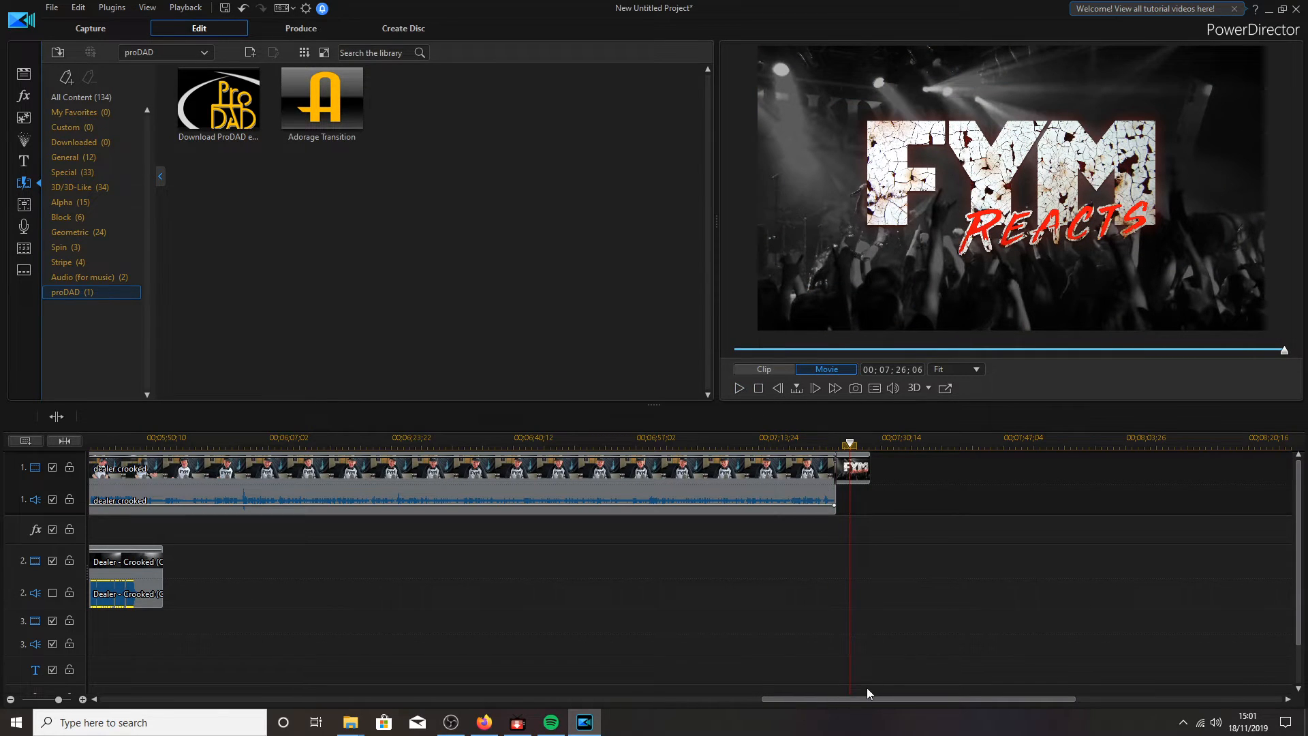
left_click_drag(867, 696, 549, 697)
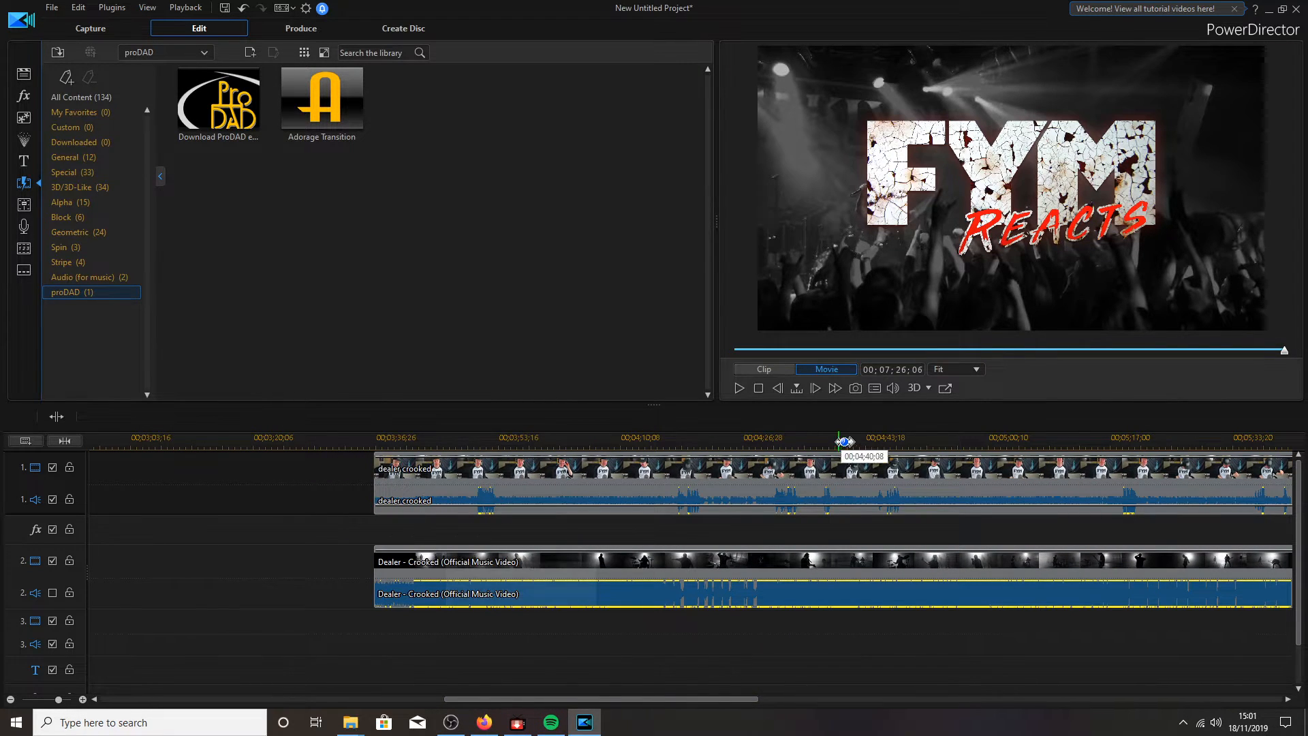
left_click_drag(843, 444, 315, 432)
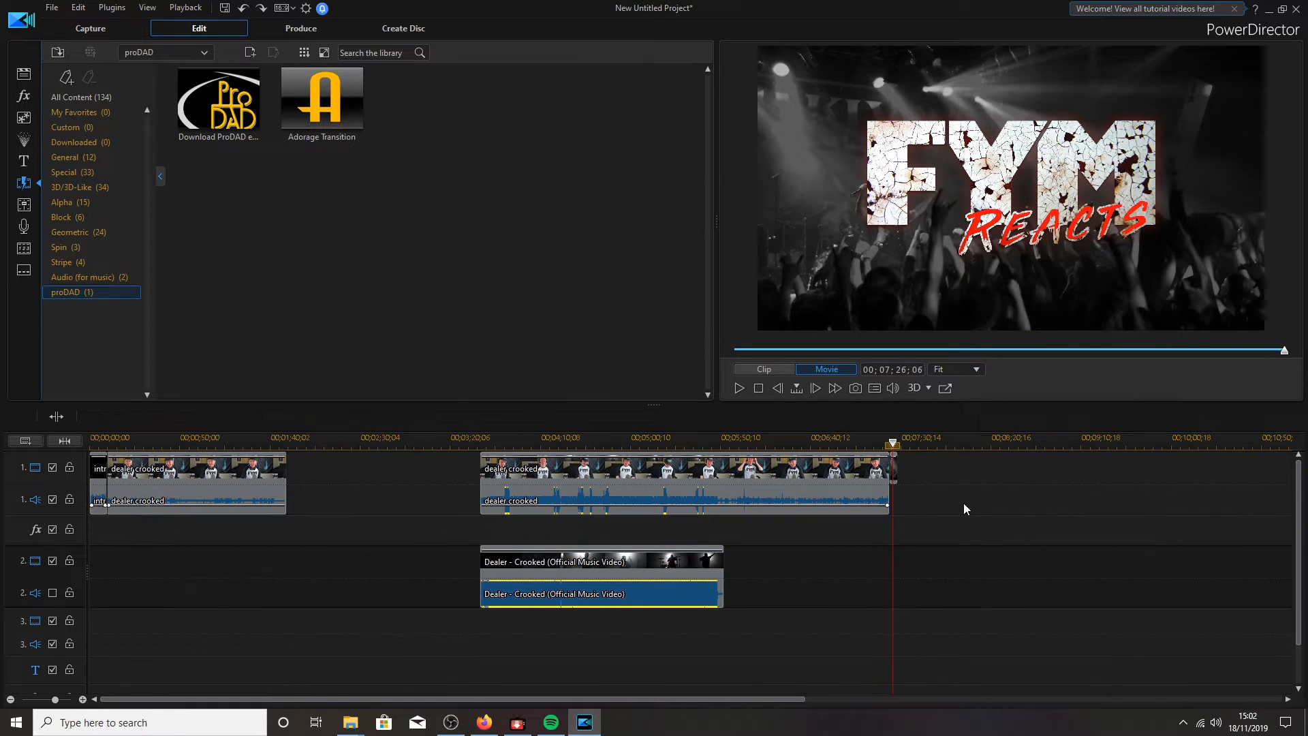
- Move the later dealer crooked and Dealer - Crooked clips left to about 00;01;49;16, closing the gap
left_click_drag(951, 463, 578, 673)
left_click_drag(569, 470, 378, 491)
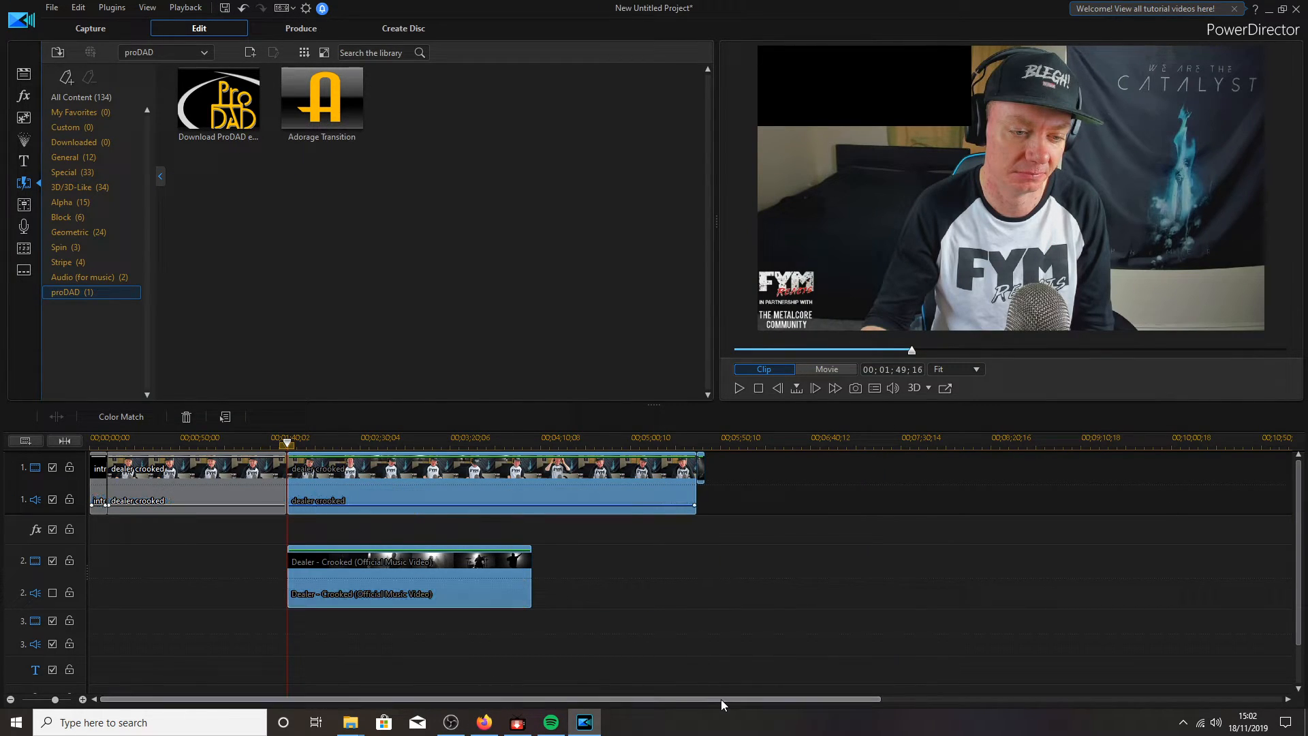
left_click_drag(721, 698, 667, 696)
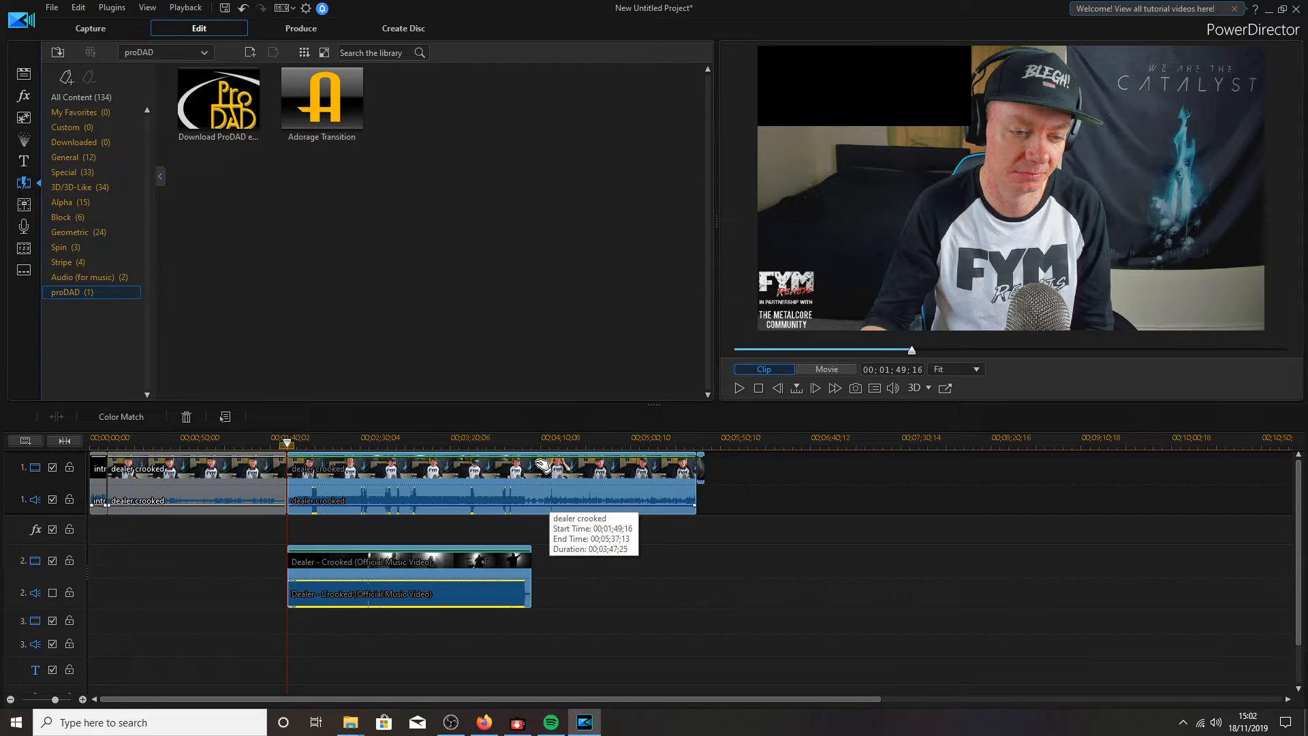
left_click(302, 31)
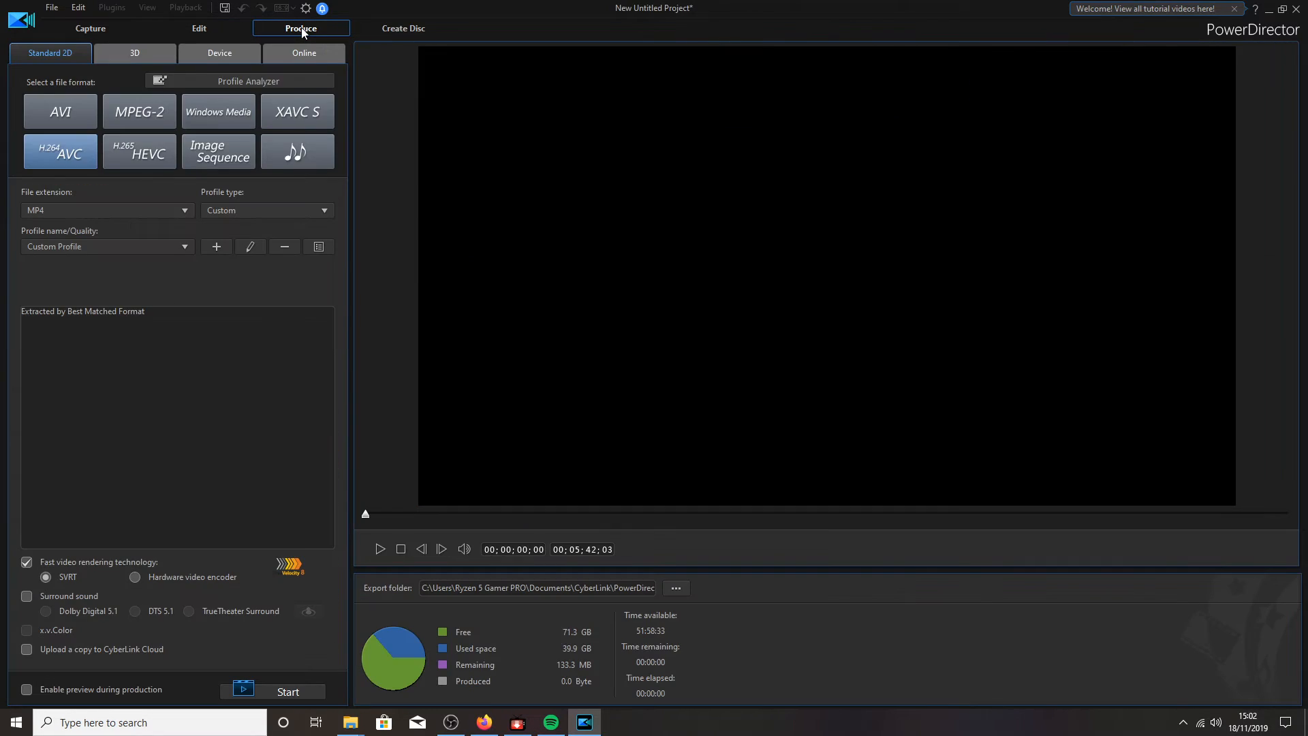
- Check Profile Analyzer's best-matched H.264 MP4 1920x1080 30 fps profile, then return to Edit
left_click(230, 80)
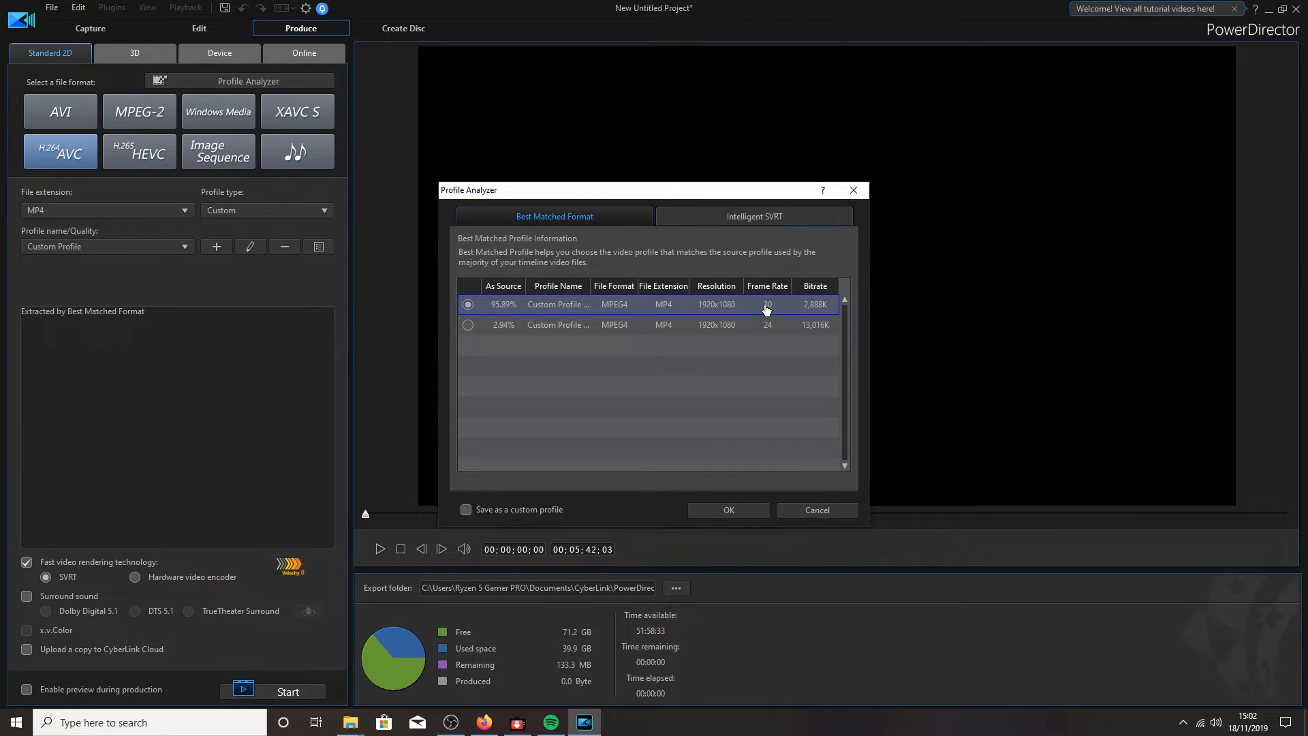
mouse_move(764, 305)
left_click(817, 510)
left_click(190, 31)
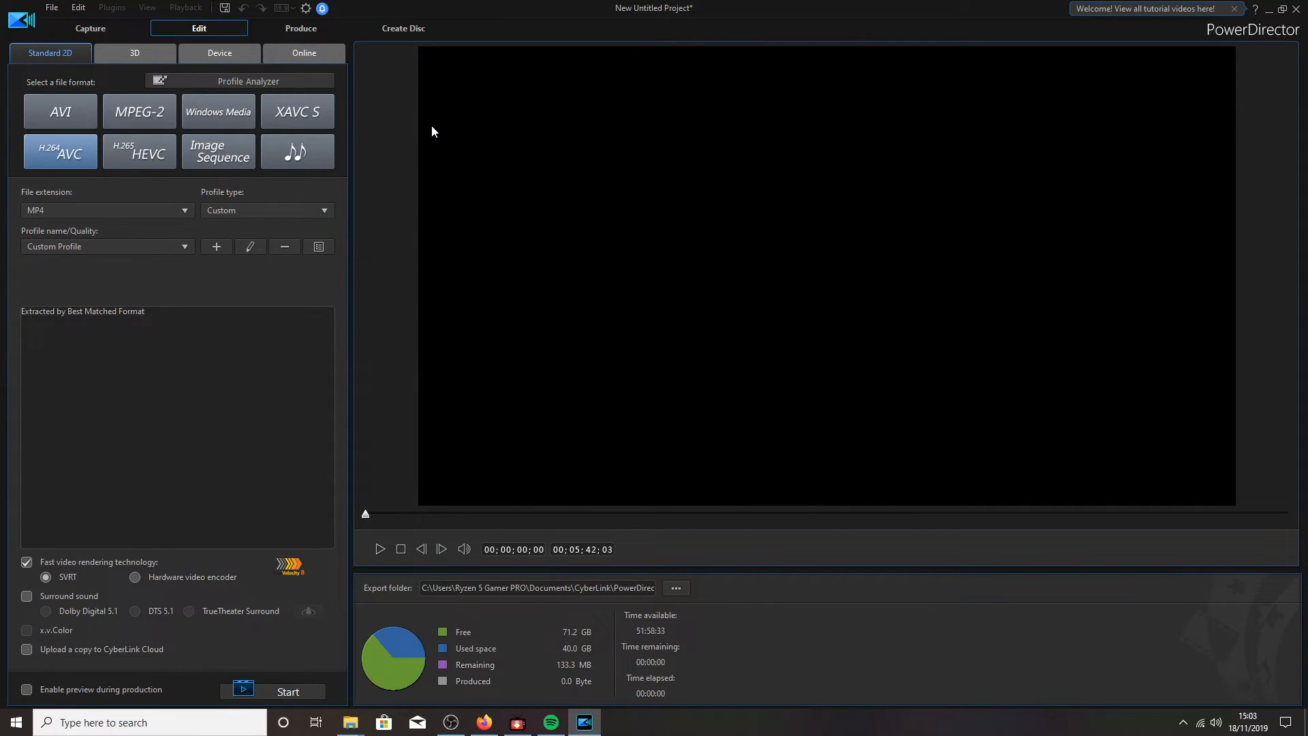